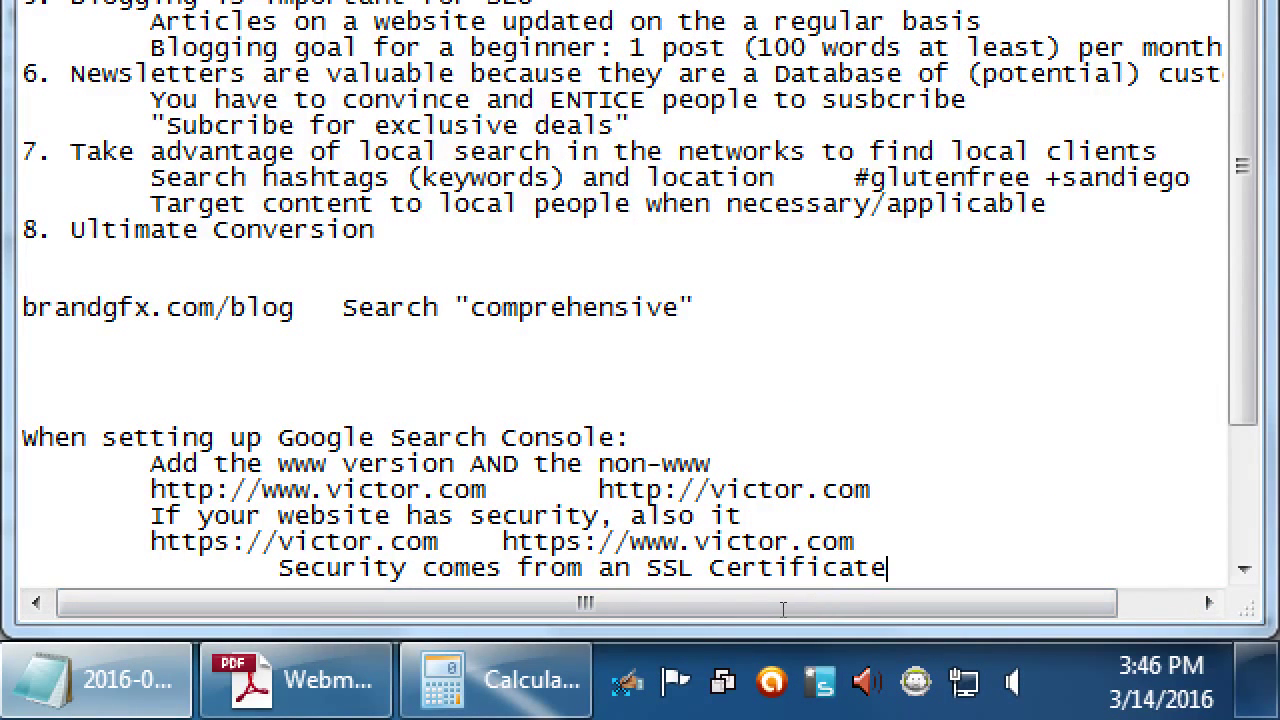
key(Up)
key(Up)
key(Up)
key(Home)
key(ctrl+shift+Right)
key(ctrl+shift+Right)
key(ctrl+shift+Right)
key(ctrl+shift+Right)
key(ctrl+shift+Right)
key(ctrl+shift+Right)
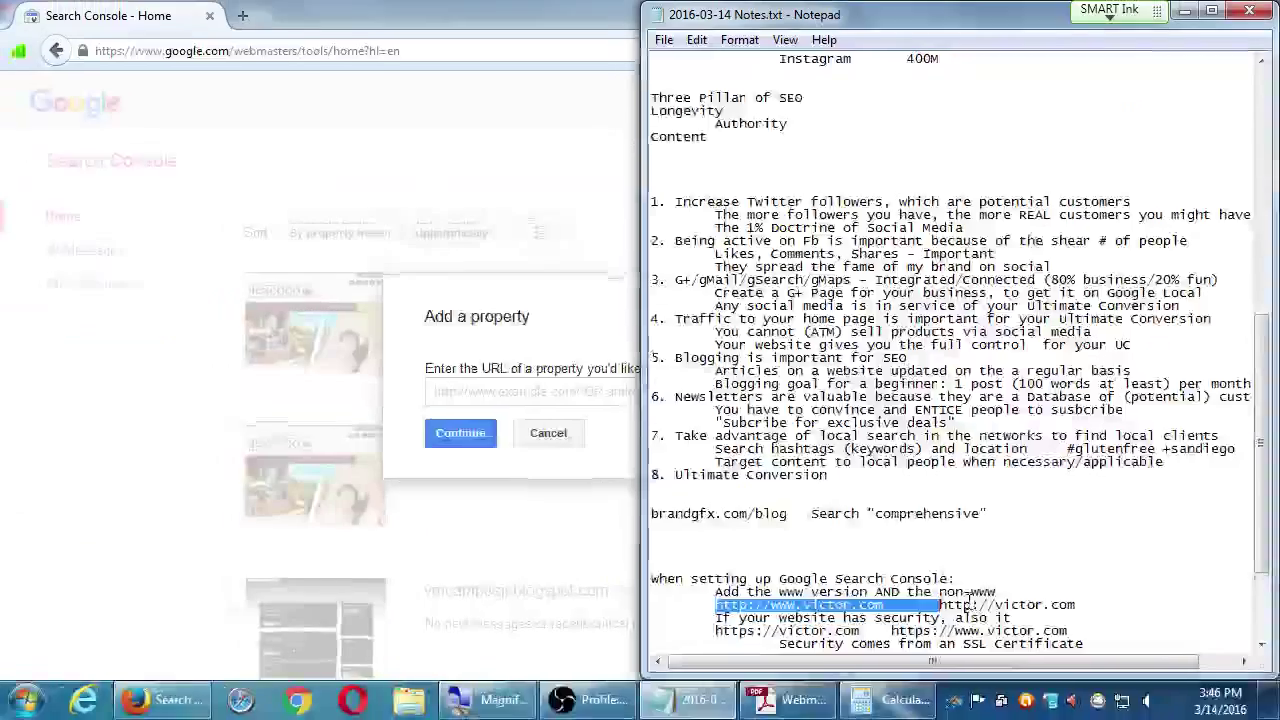
click(517, 384)
click(517, 392)
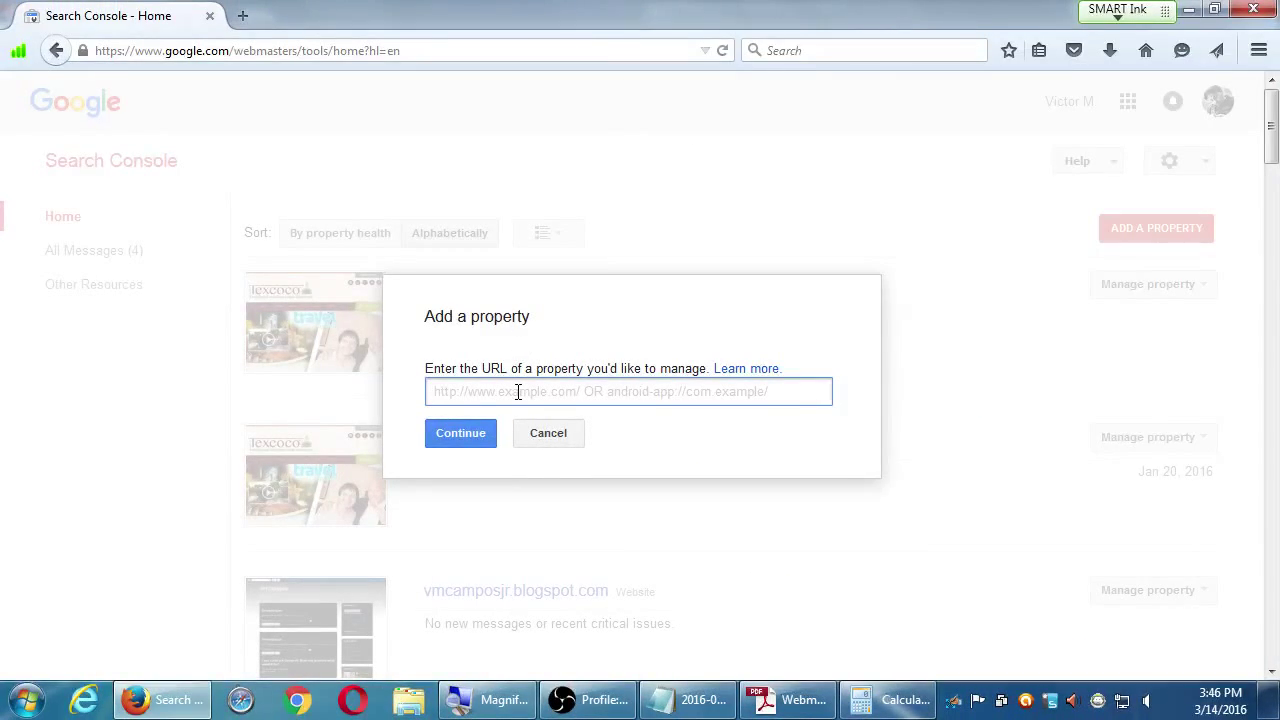
text(ht)
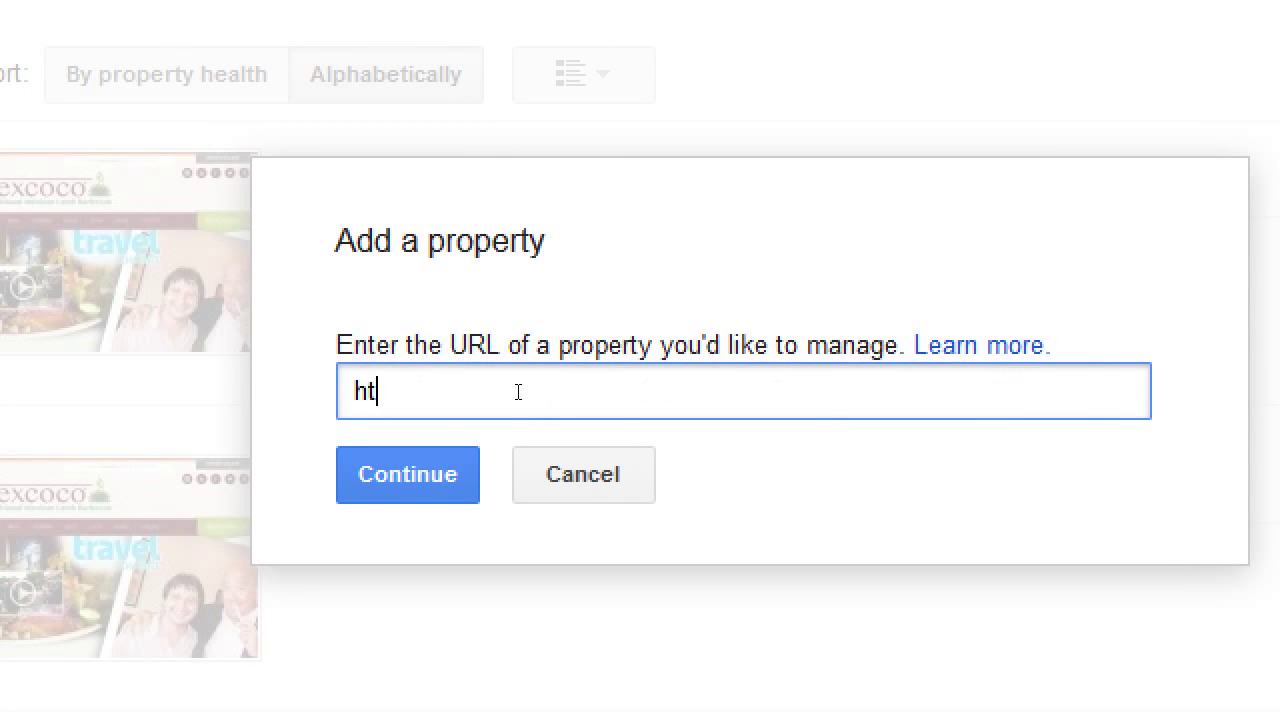
text(tp://victor.c)
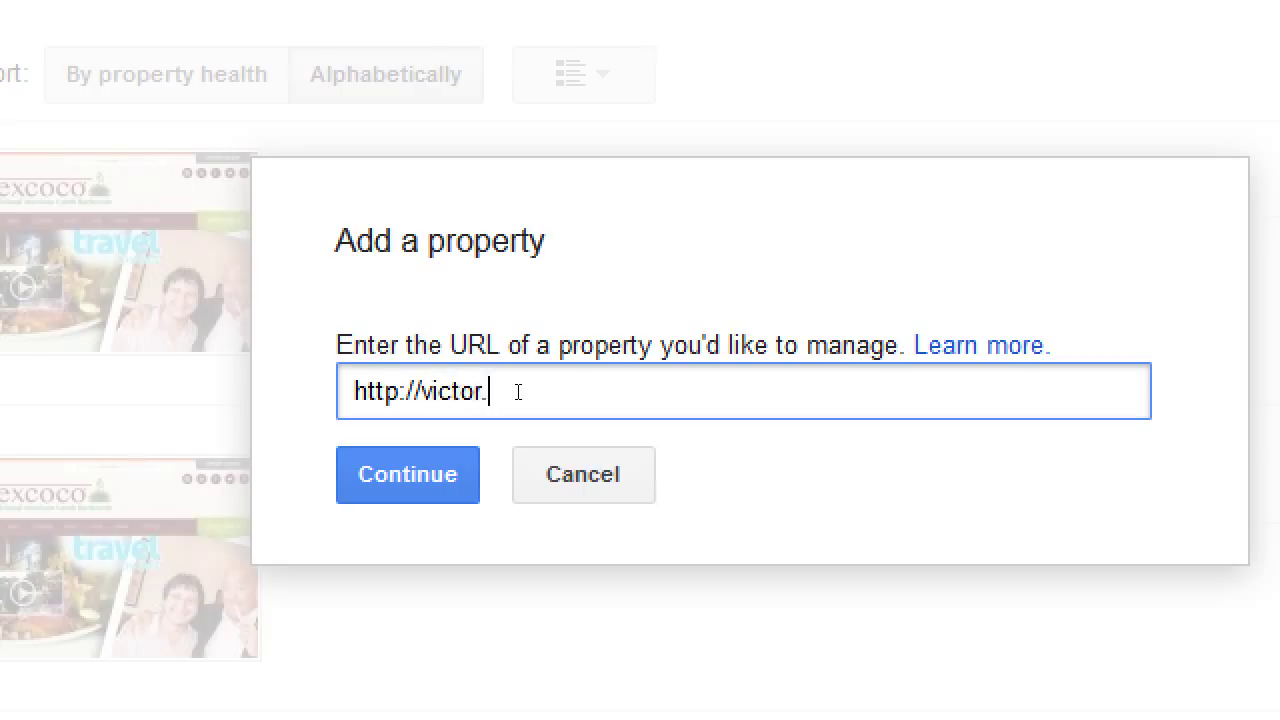
key(BackSpace)
key(BackSpace)
text(cam.com)
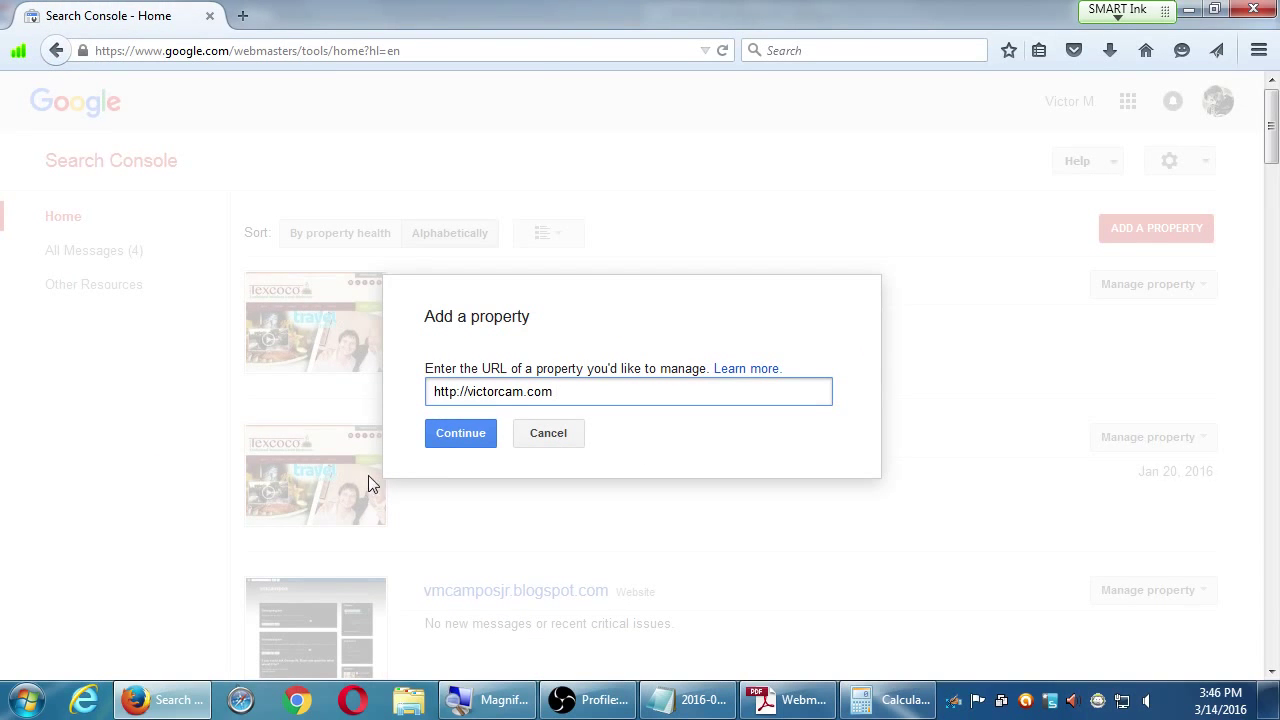
click(387, 483)
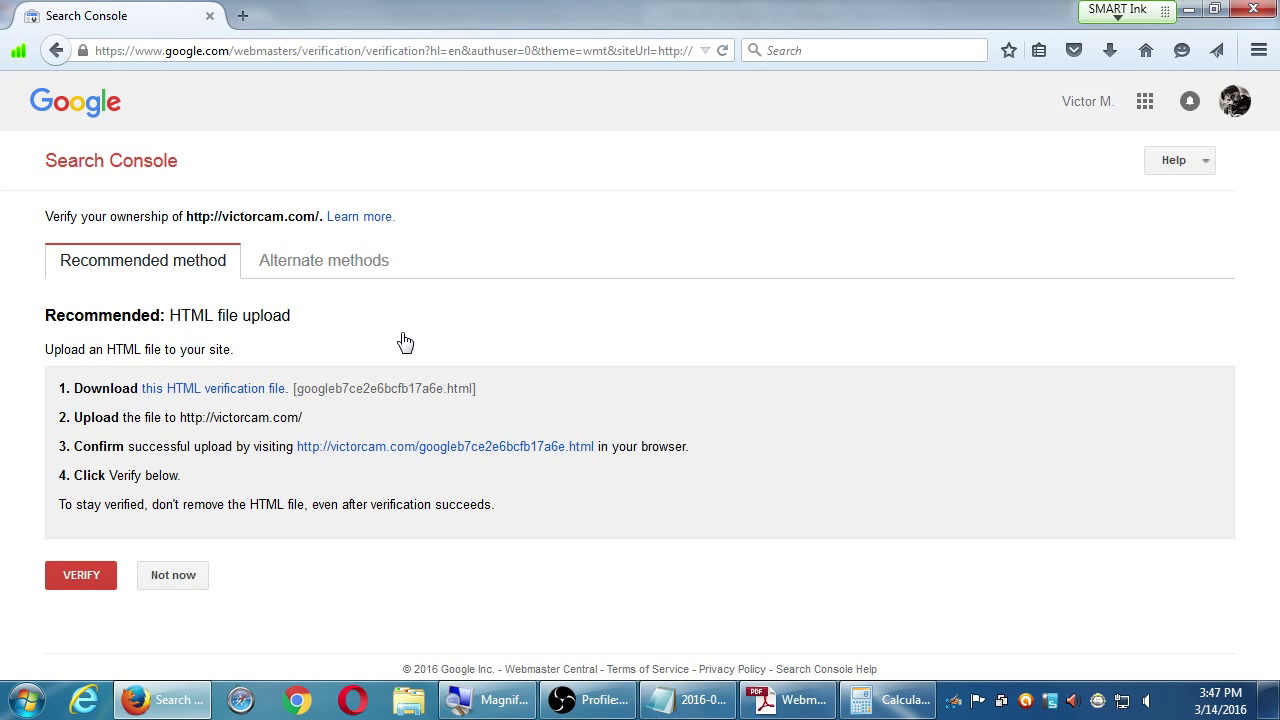
Examine the HTML tag and Domain name provider options among the alternate verification methods
key(super+plus)
click(333, 266)
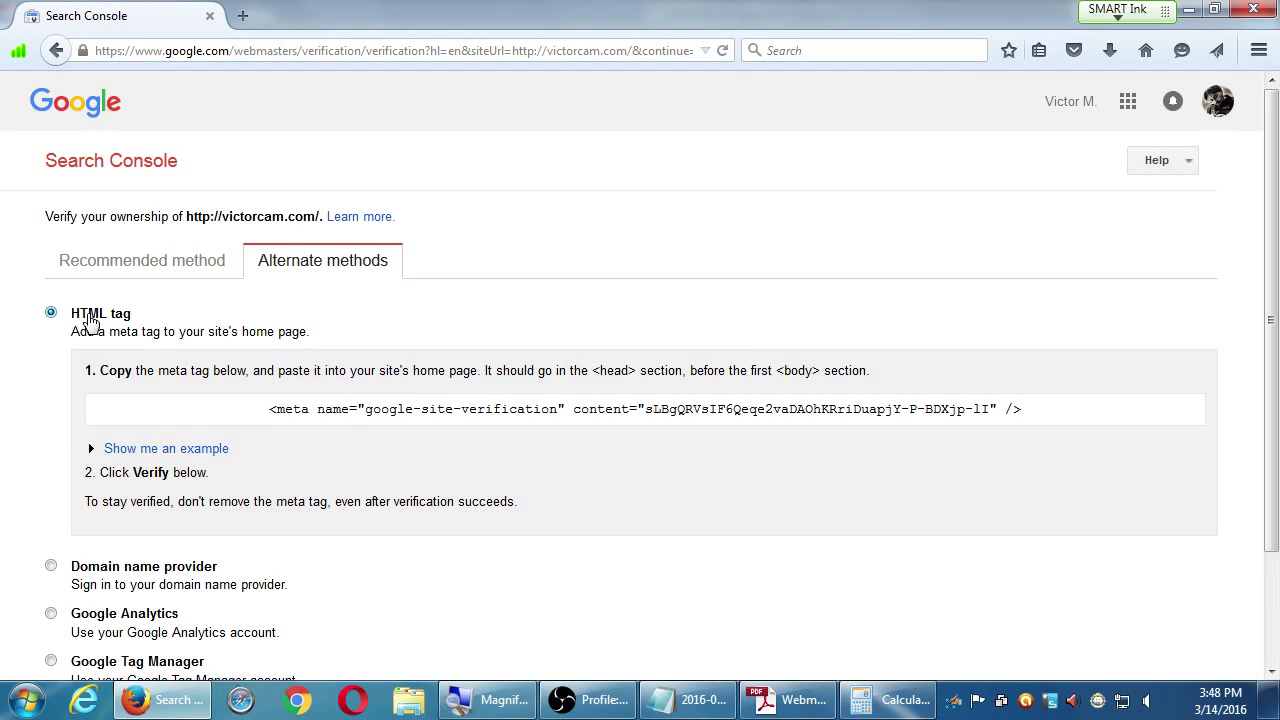
scroll(88, 320, down, 2)
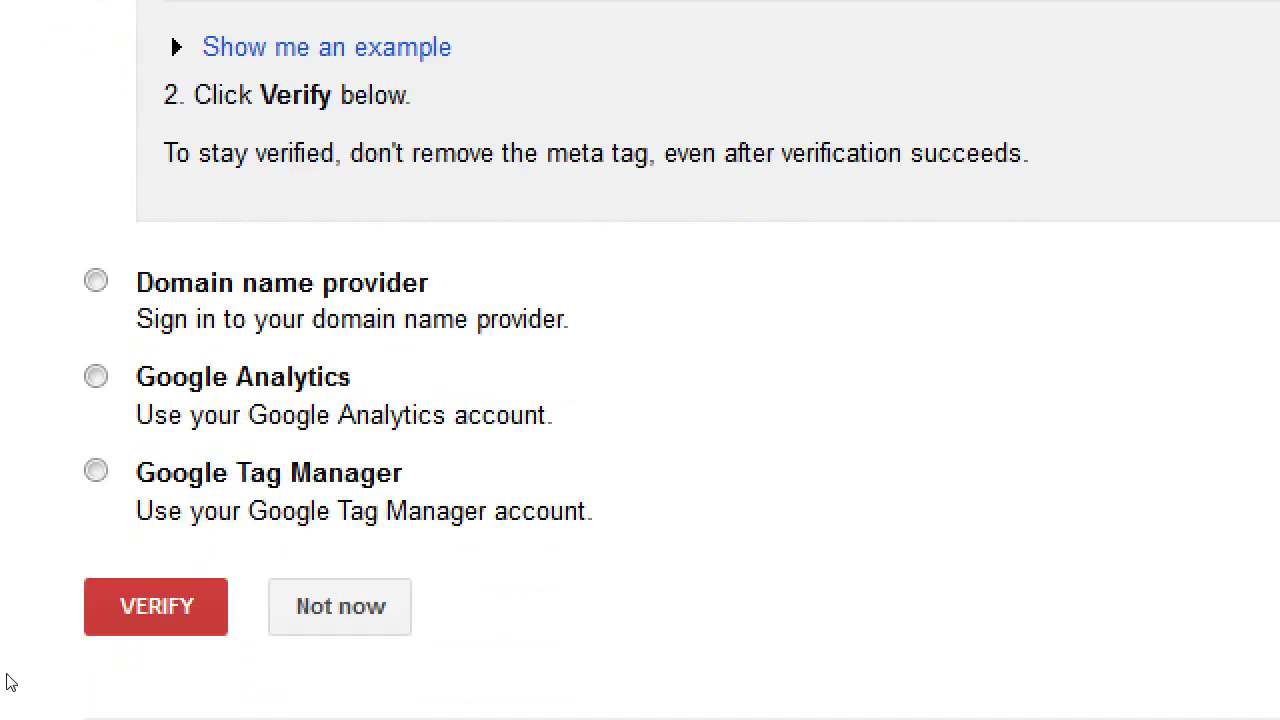
key(Down)
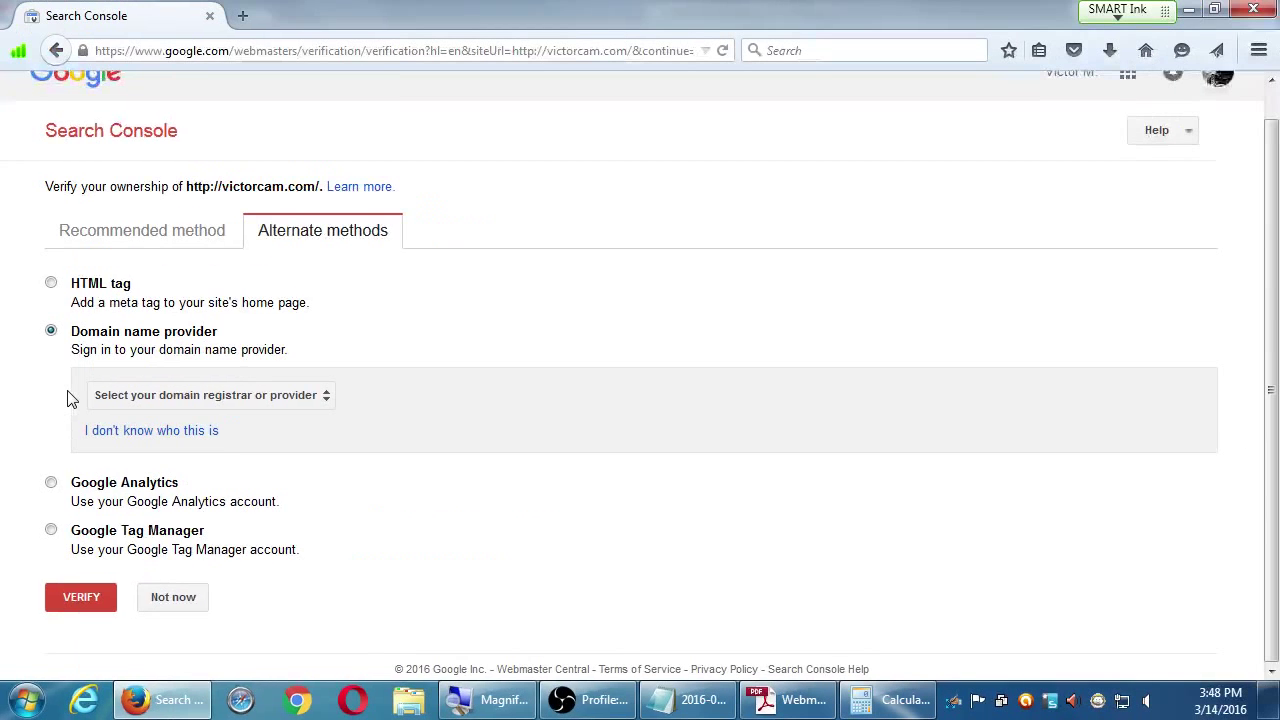
Revisit the alternate verification methods for victorcam.com and choose Google Analytics
click(270, 232)
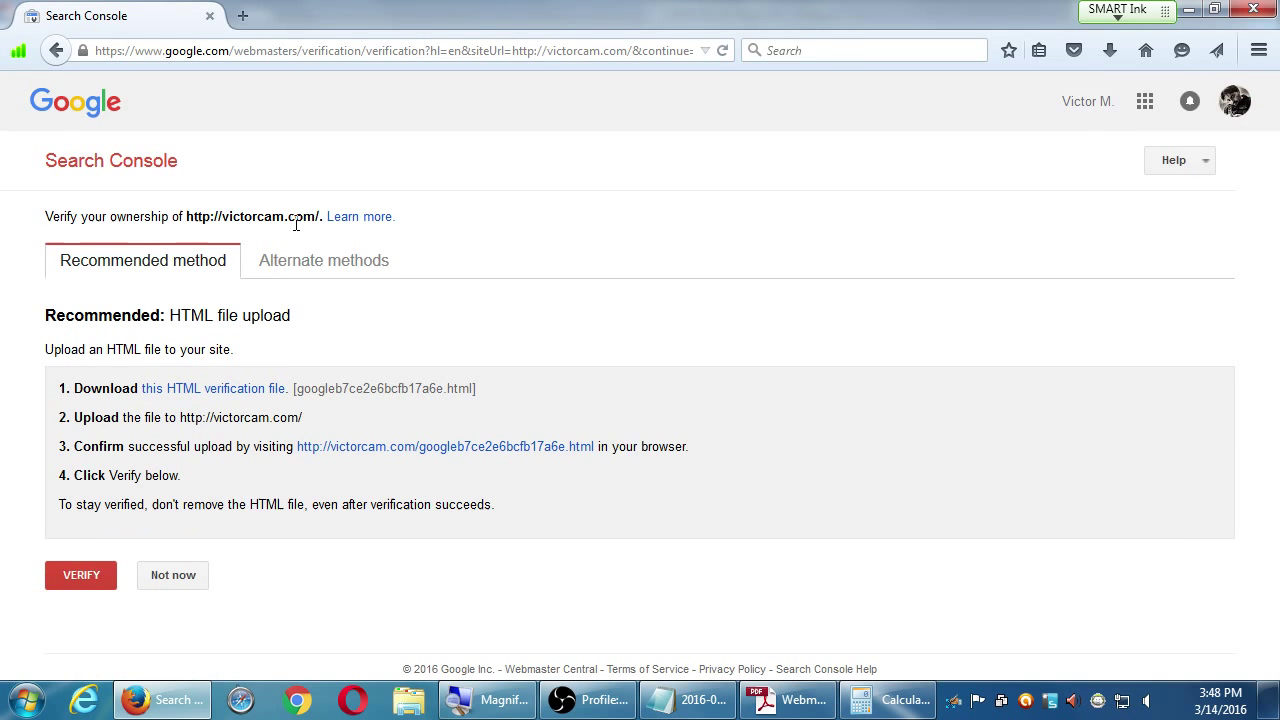
click(332, 278)
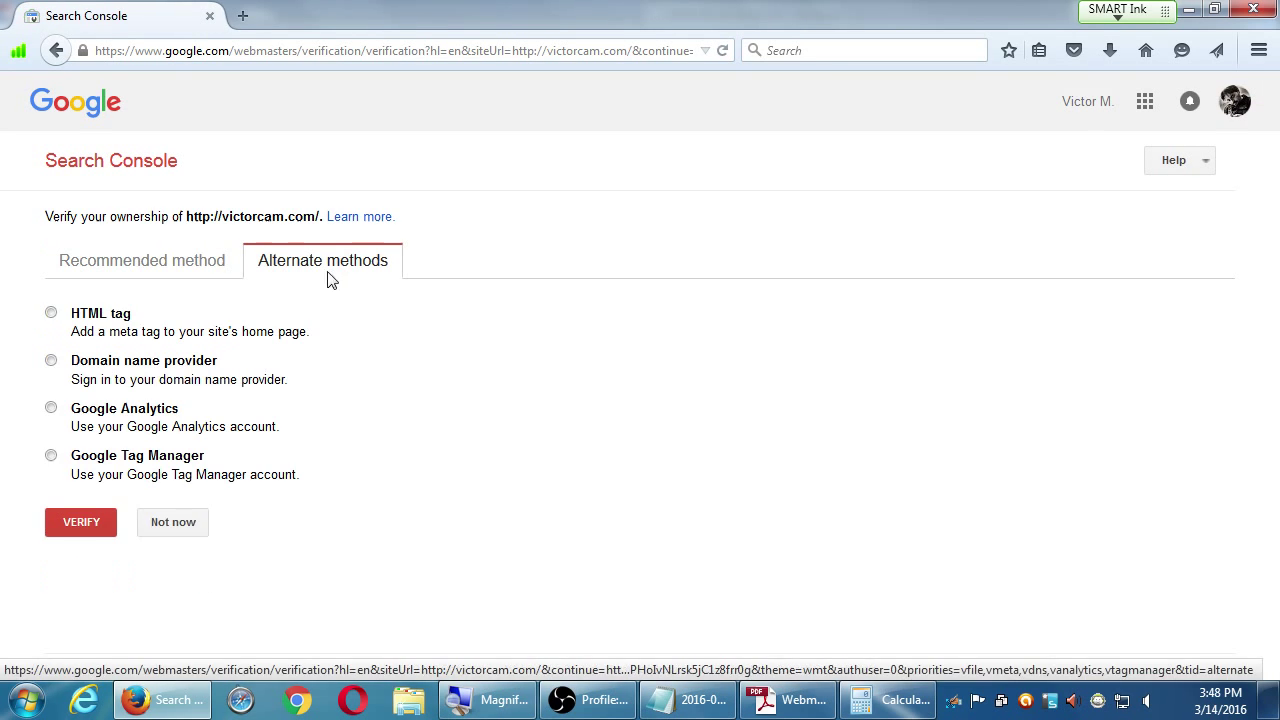
click(48, 409)
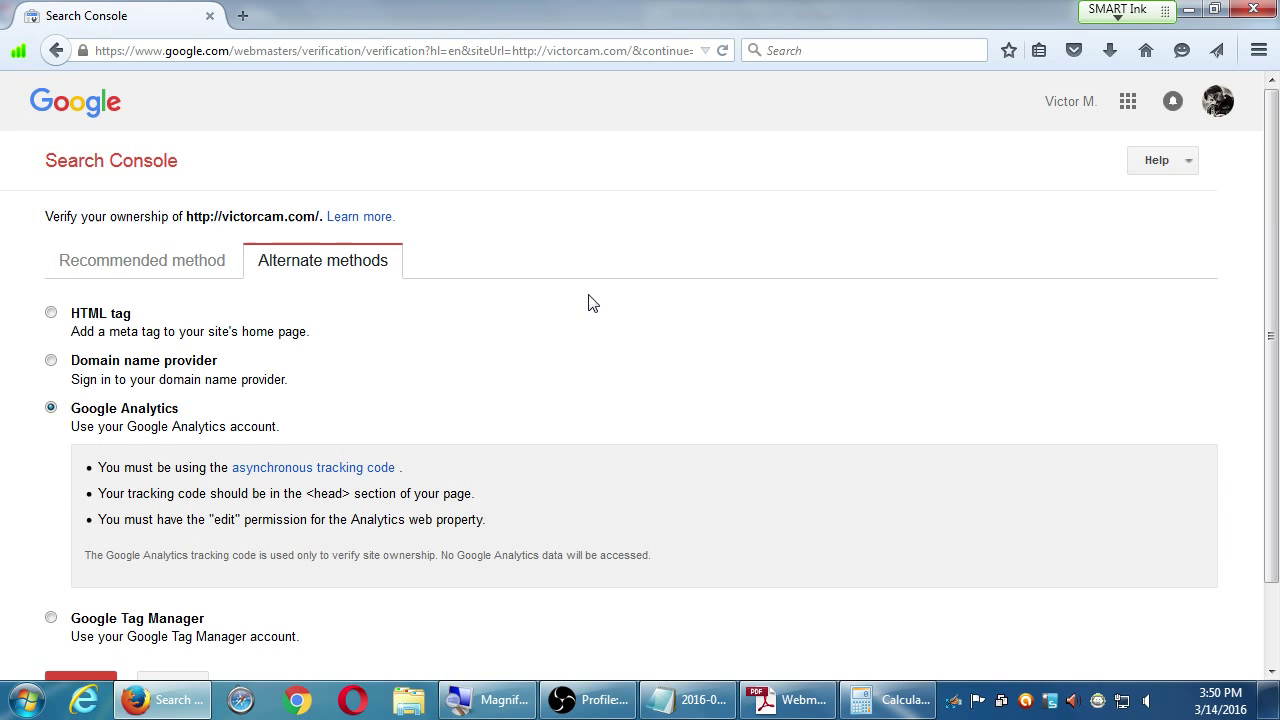
Go to the Google Analytics site at google.com/analytics
key(ctrl+l)
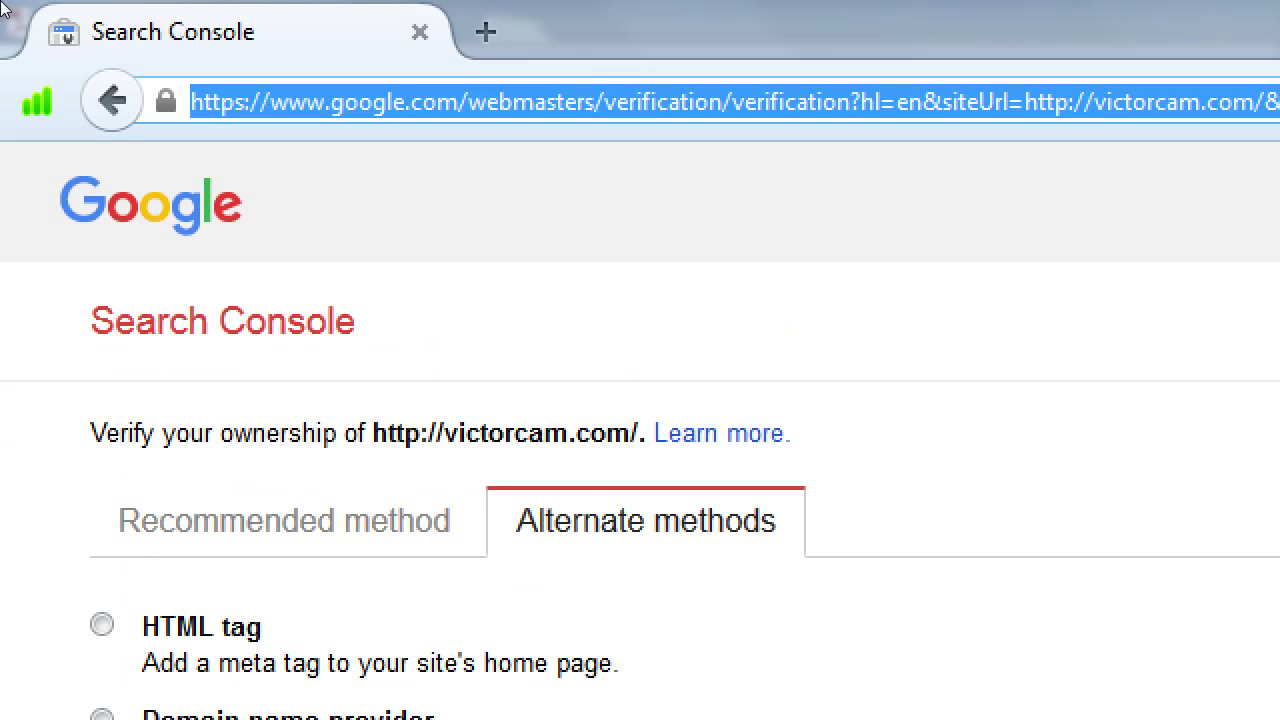
text(g)
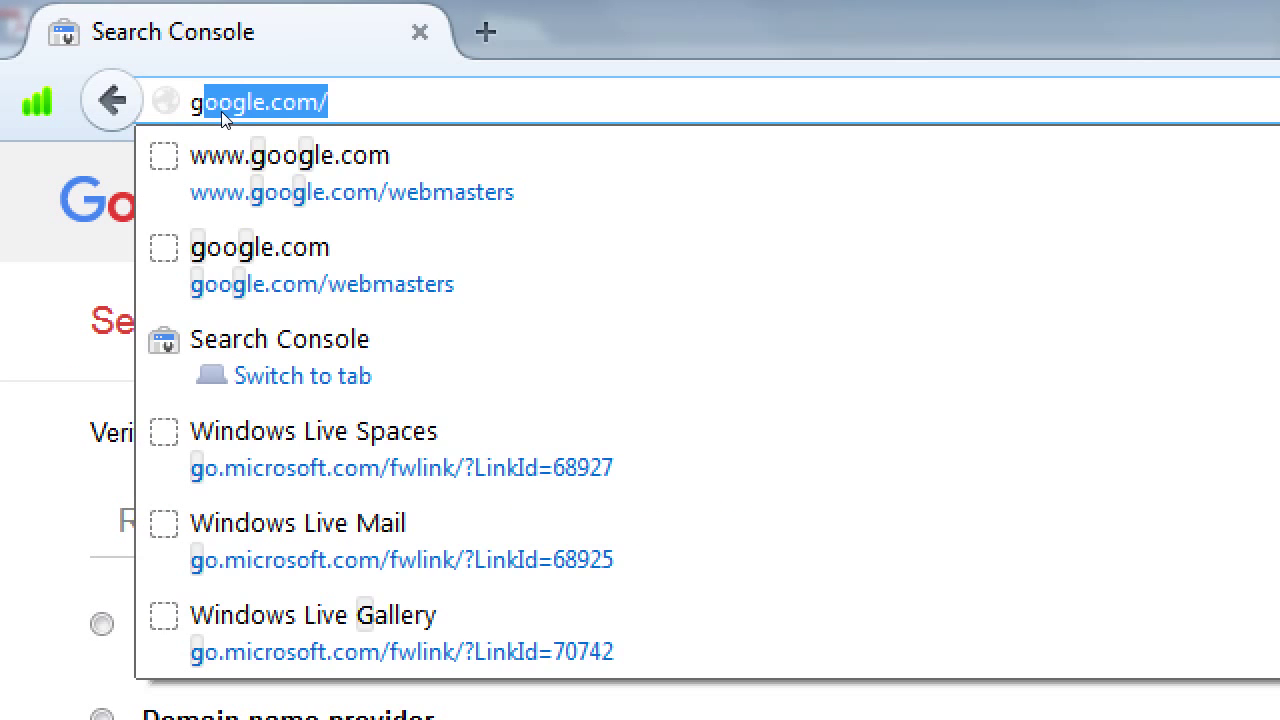
key(Right)
text(anl)
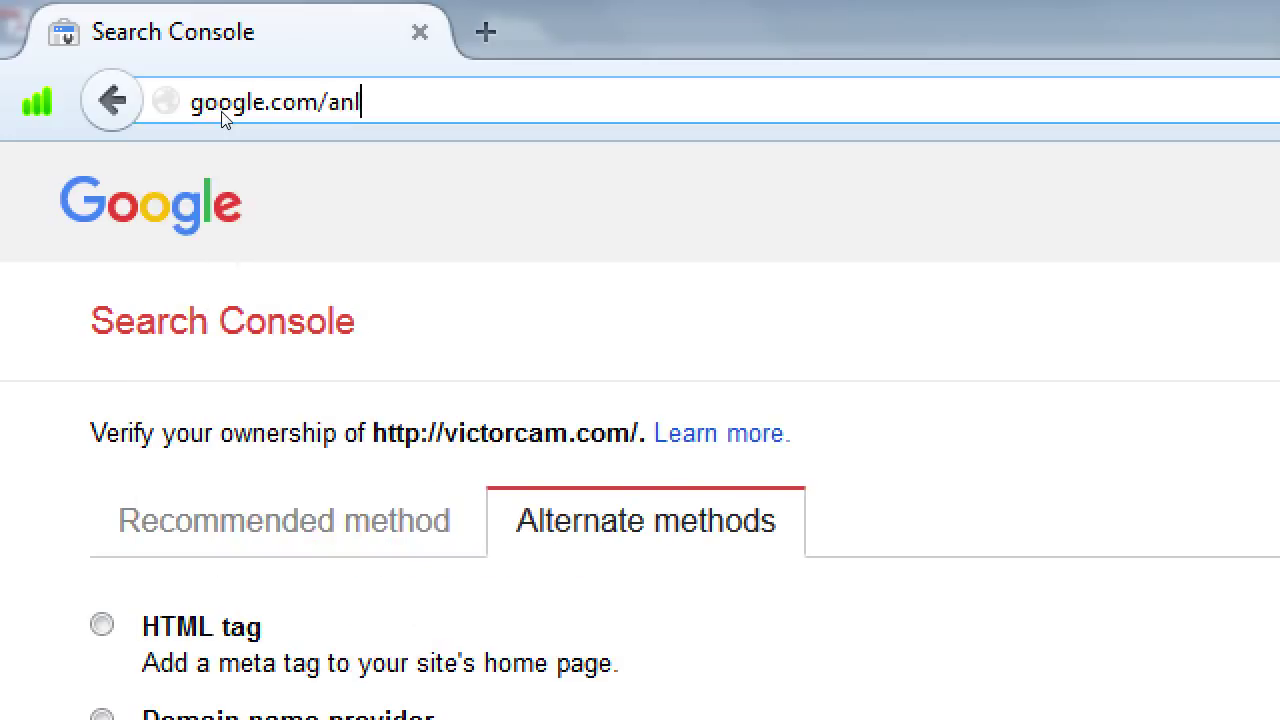
key(BackSpace)
text(alytics)
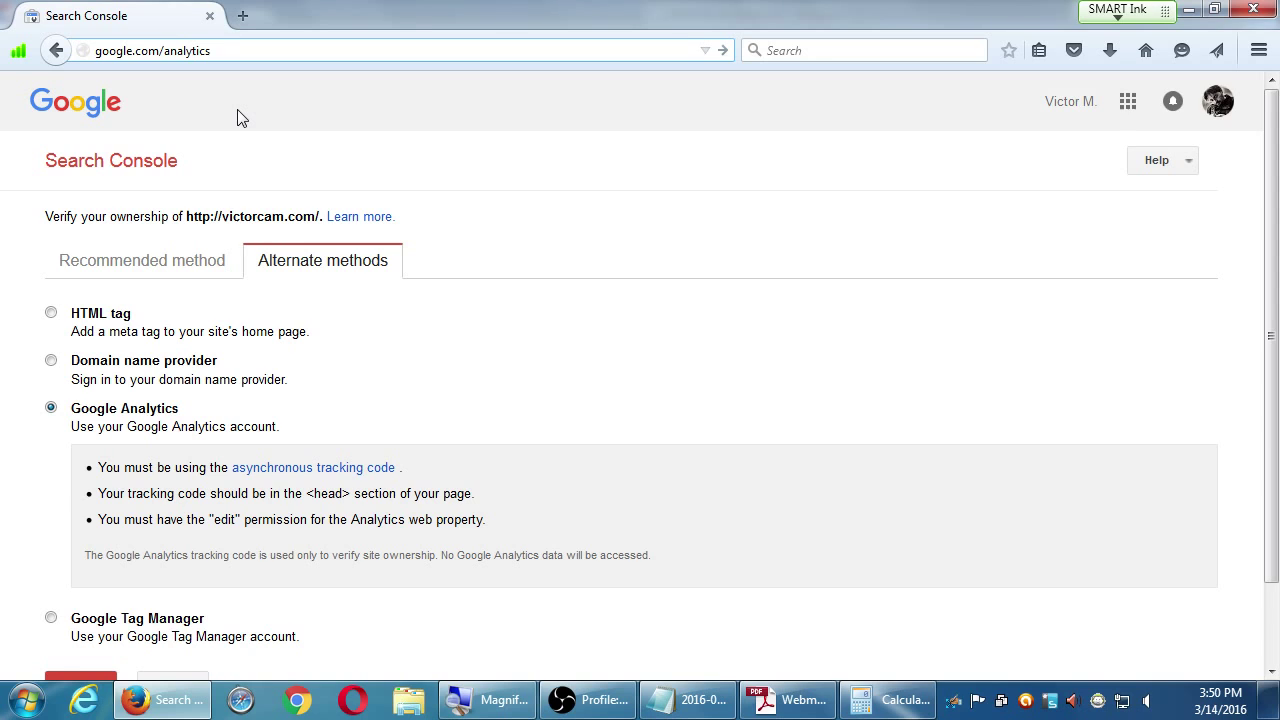
key(Return)
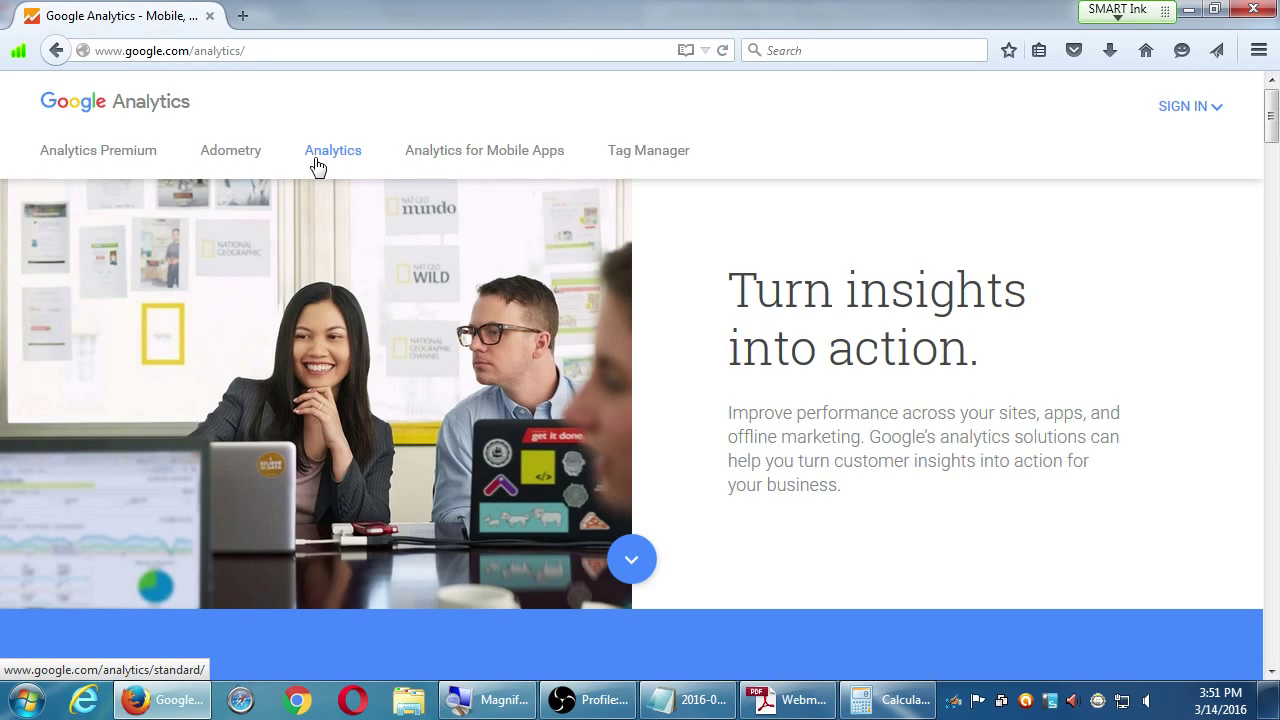
View the Adometry product page, dismissing its survey, and return to the Google Analytics landing page
click(222, 153)
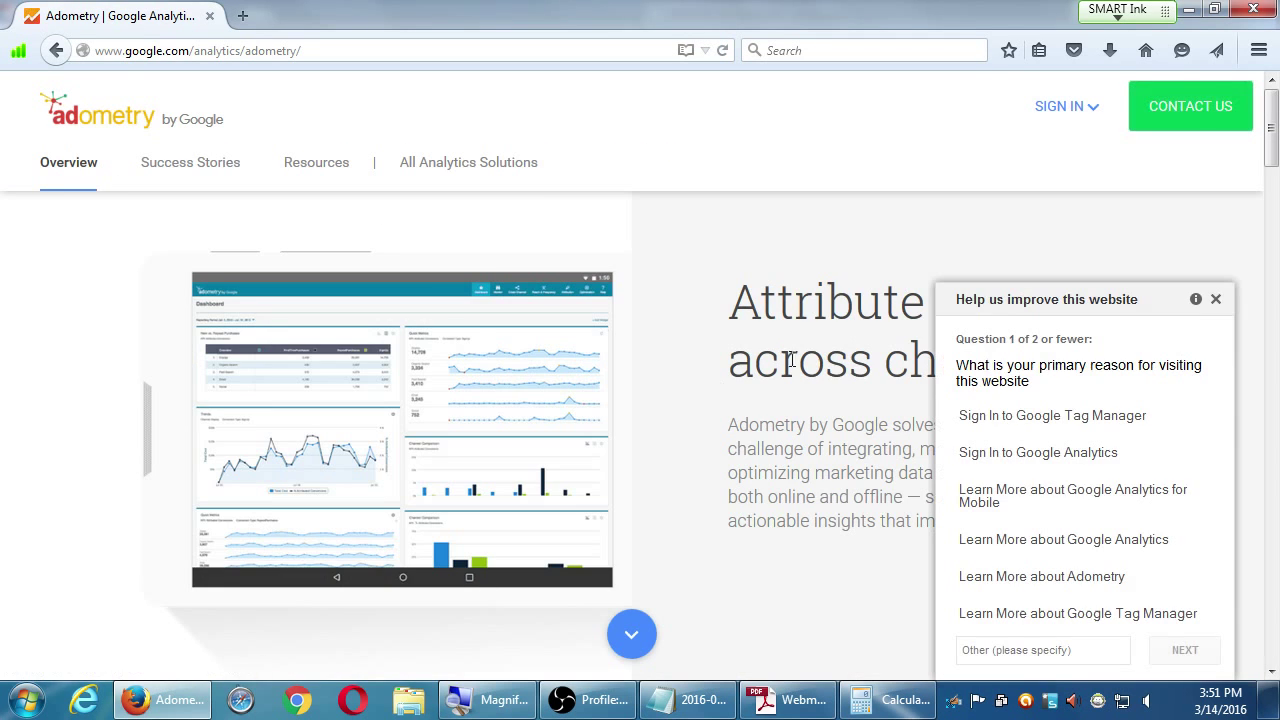
click(1216, 301)
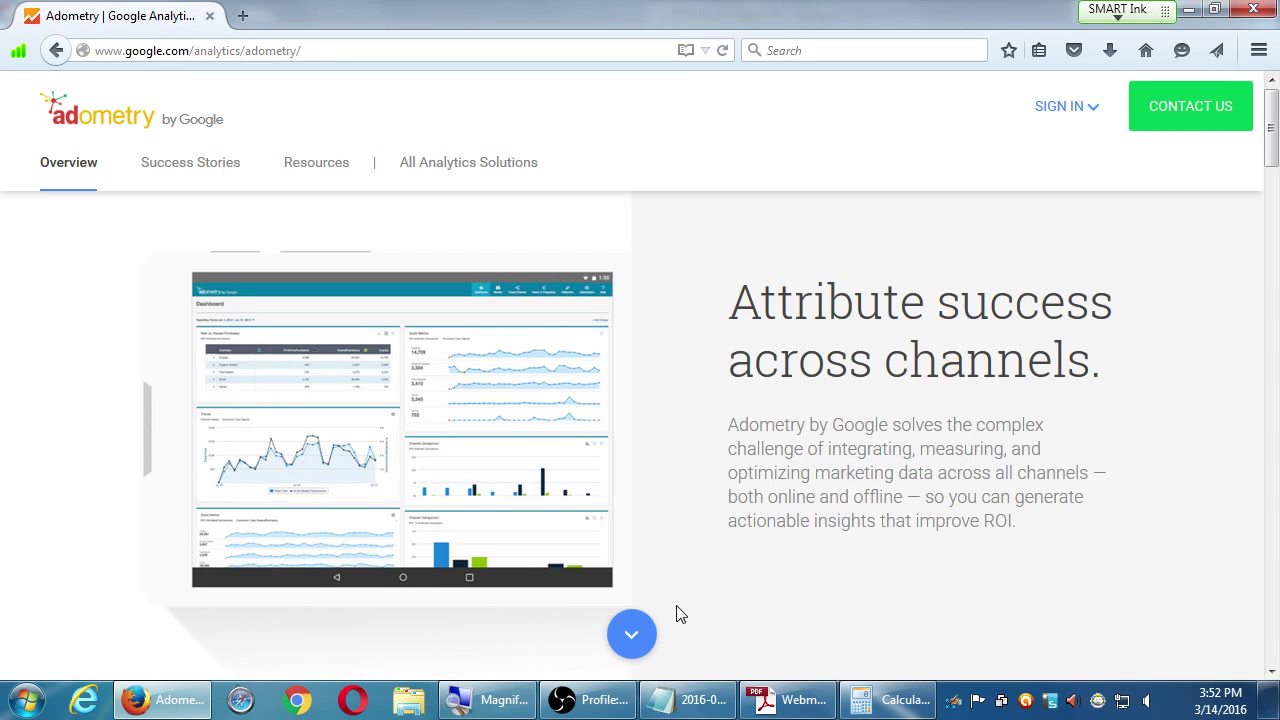
click(638, 634)
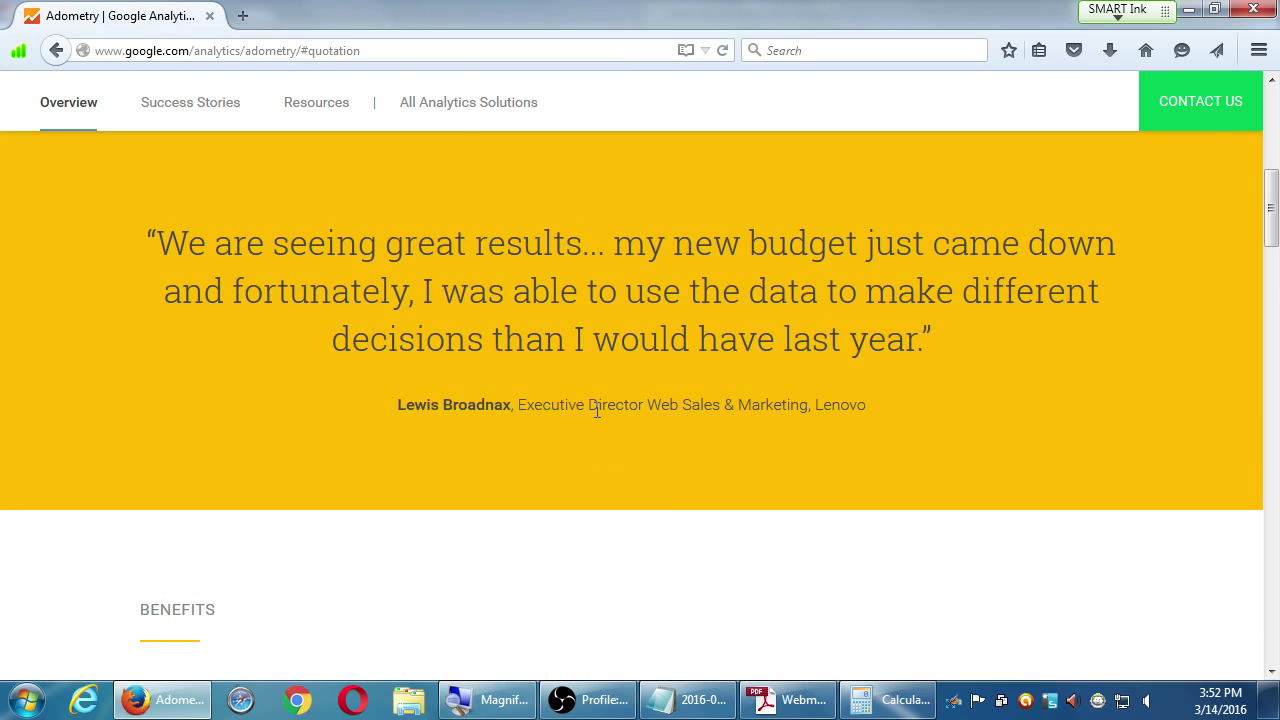
click(57, 51)
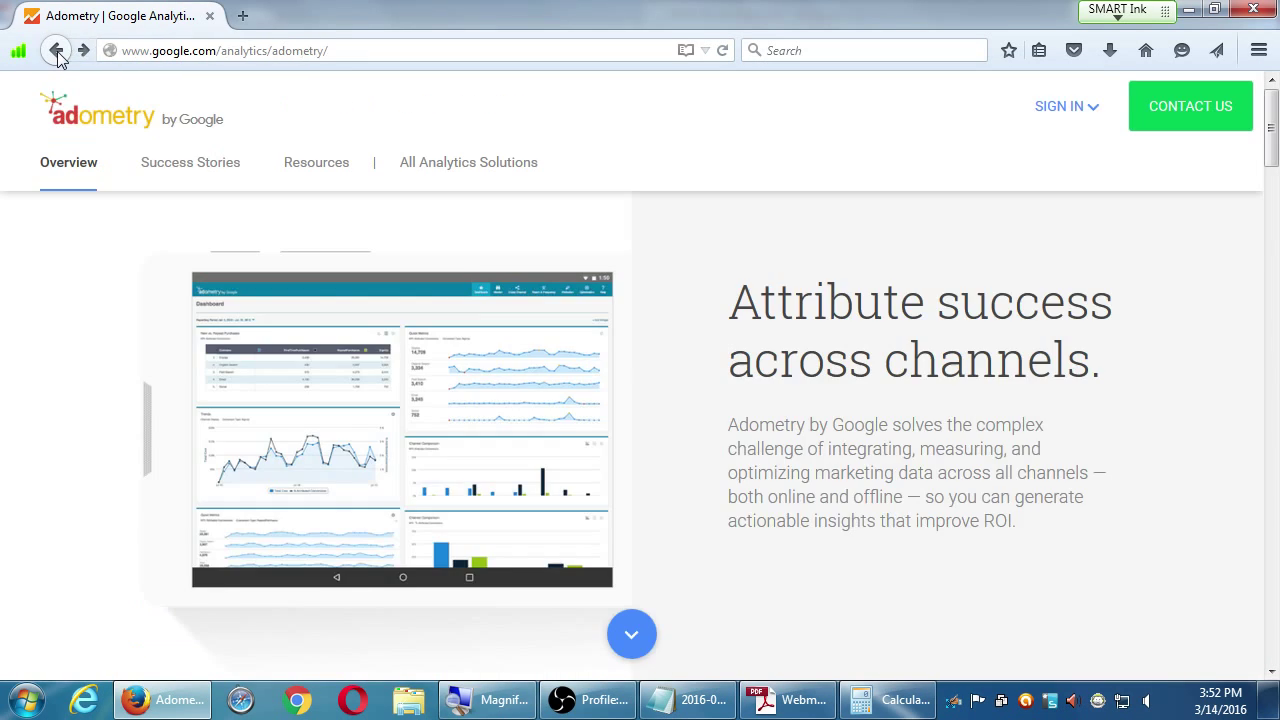
click(57, 55)
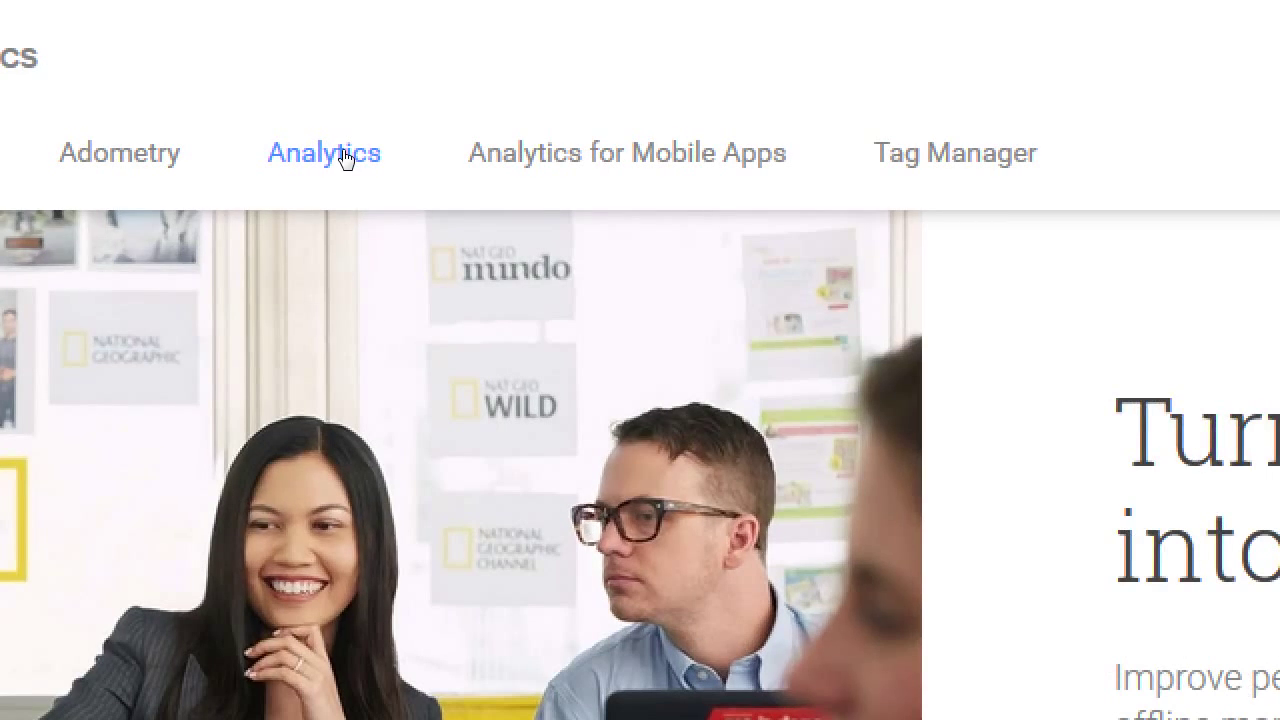
Open the standard Analytics product page and start the free sign-up
click(345, 158)
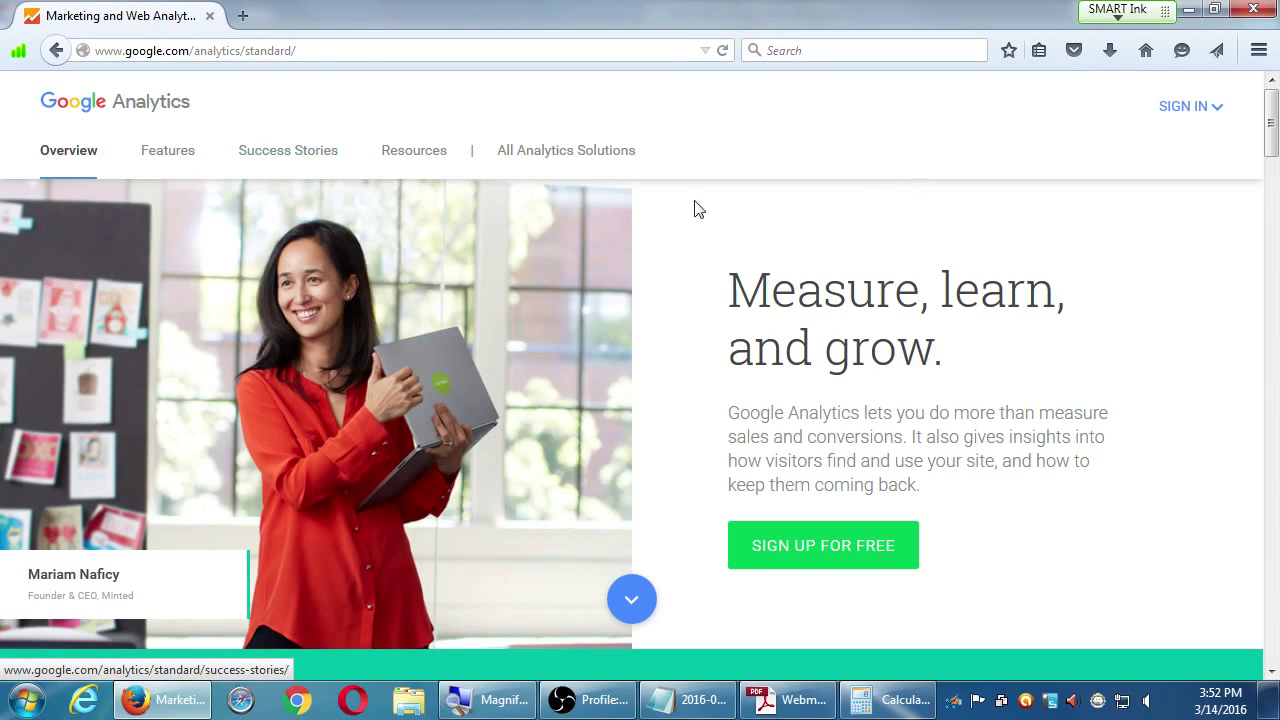
click(848, 553)
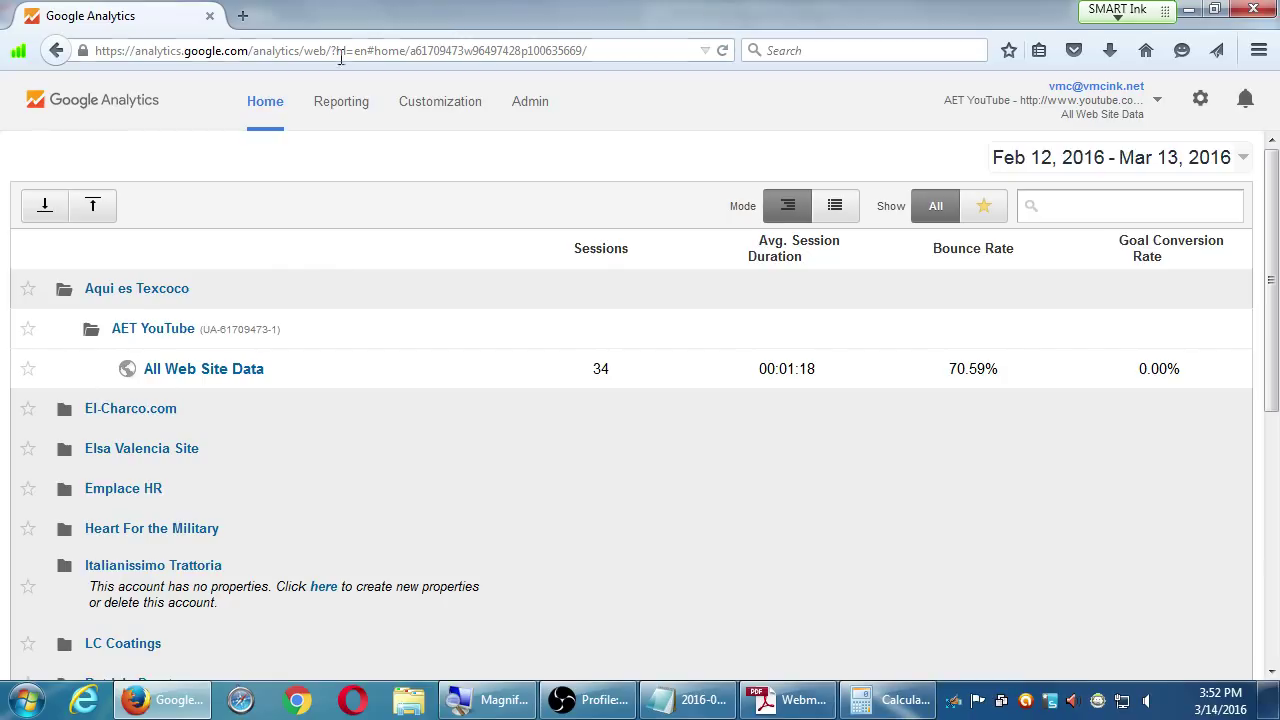
Collapse the Aqui es Texcoco account and look through the account list, expanding vmcink.net to view its properties
click(279, 297)
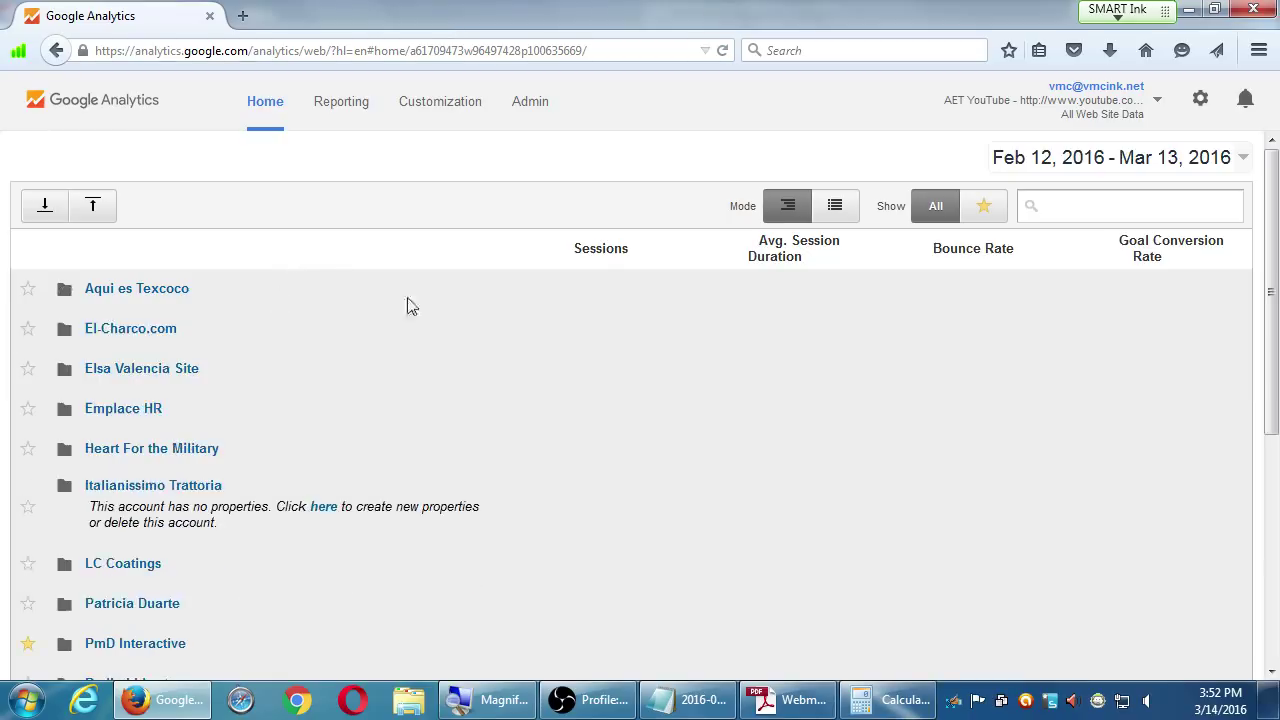
scroll(408, 300, down, 5)
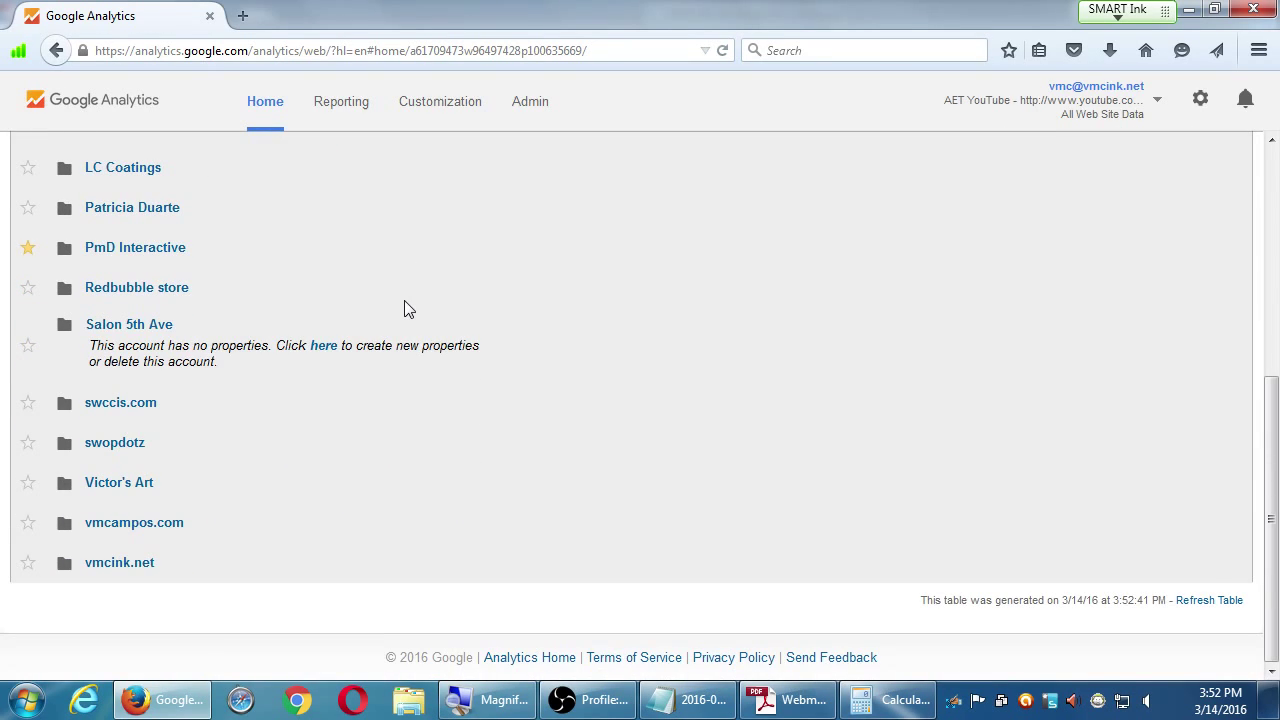
scroll(406, 308, up, 5)
scroll(406, 308, up, 2)
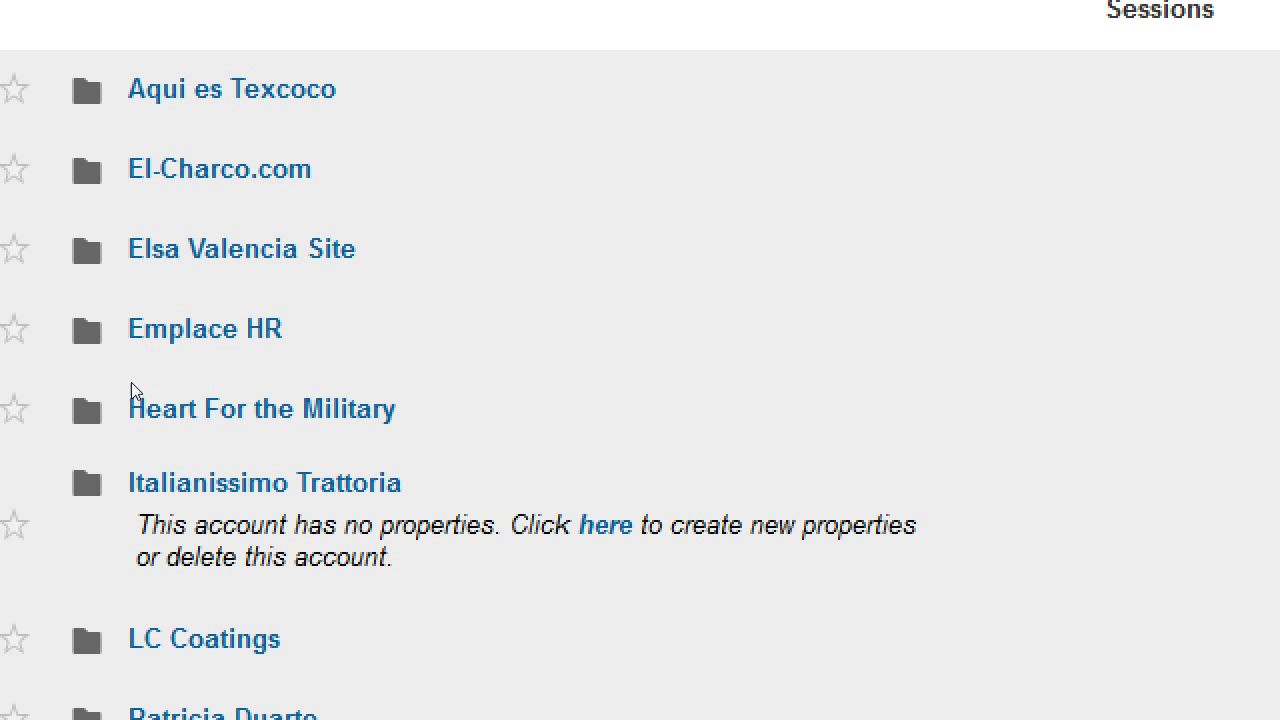
click(155, 628)
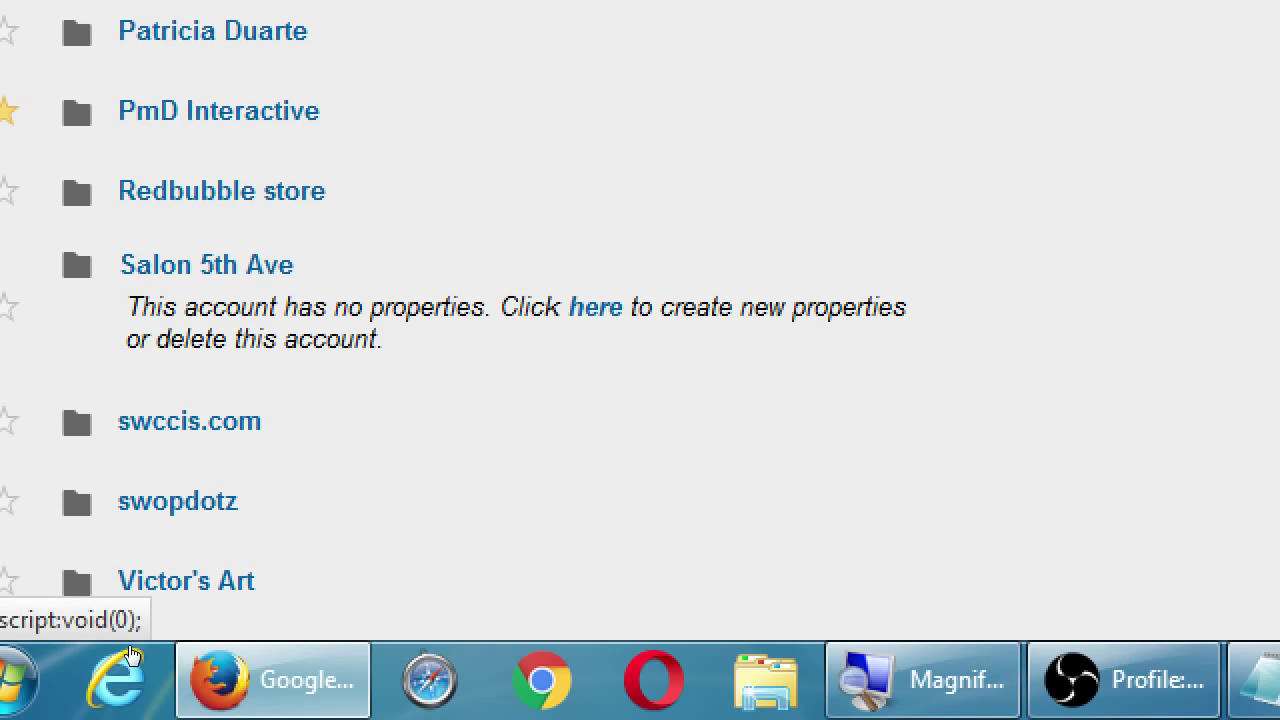
scroll(96, 563, down, 3)
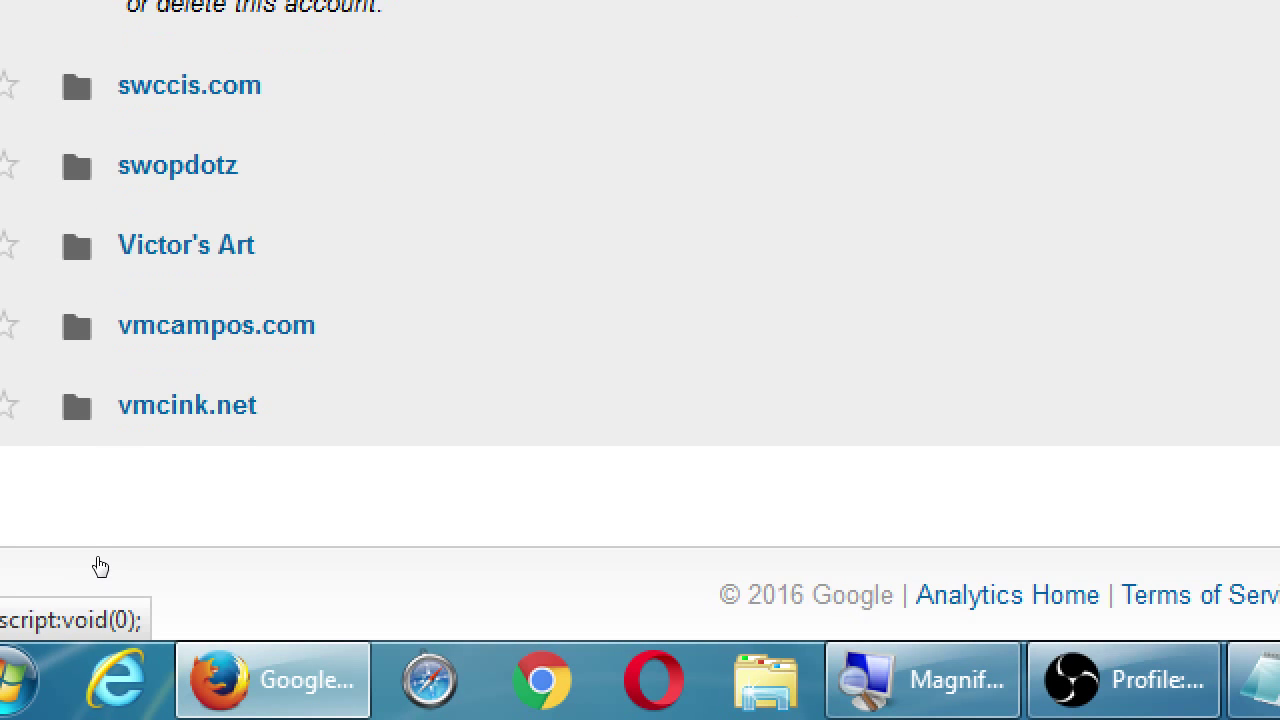
click(94, 580)
scroll(109, 607, down, 4)
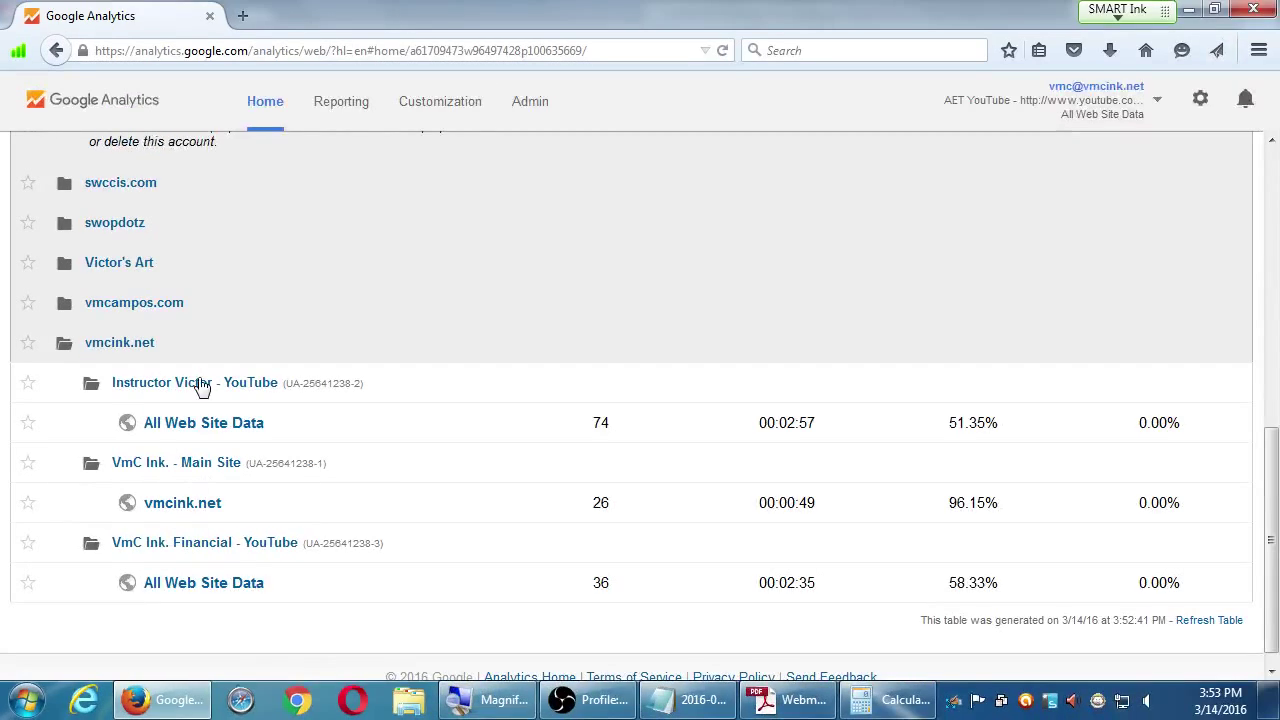
scroll(440, 150, up, 5)
scroll(471, 140, up, 3)
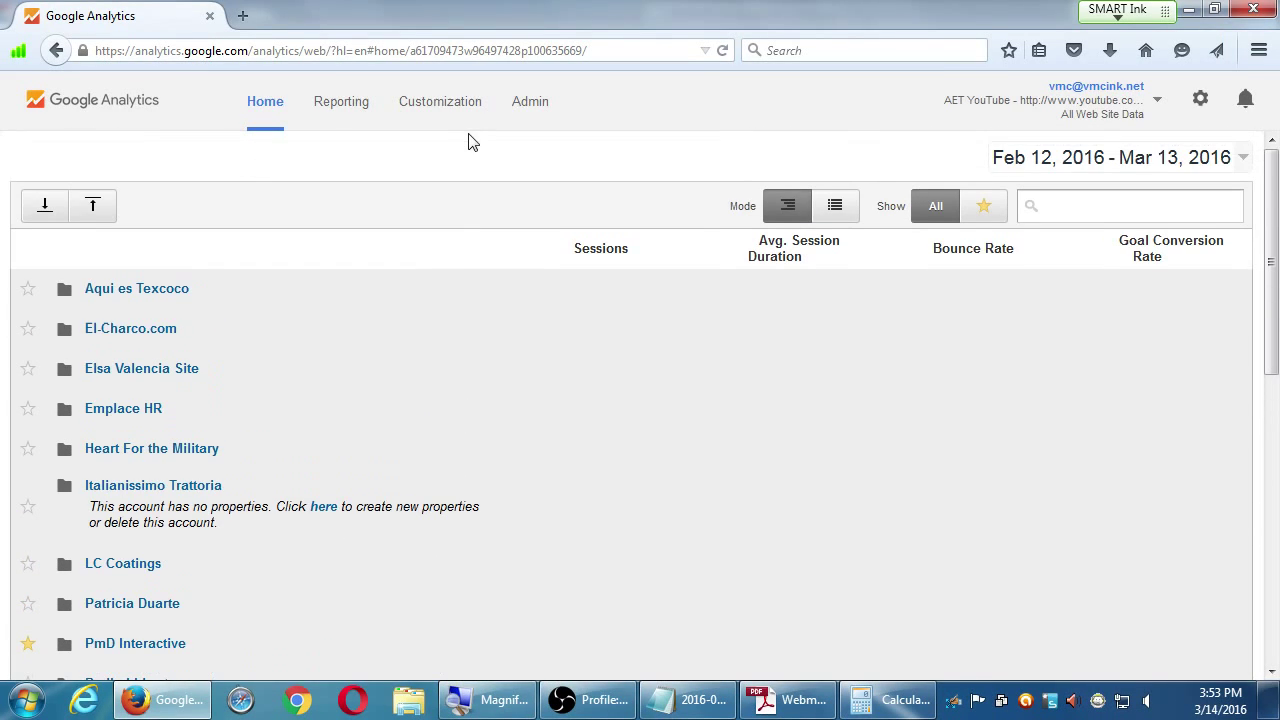
Open the form for creating a new account in the Analytics administration area and point out its New Account heading
click(515, 104)
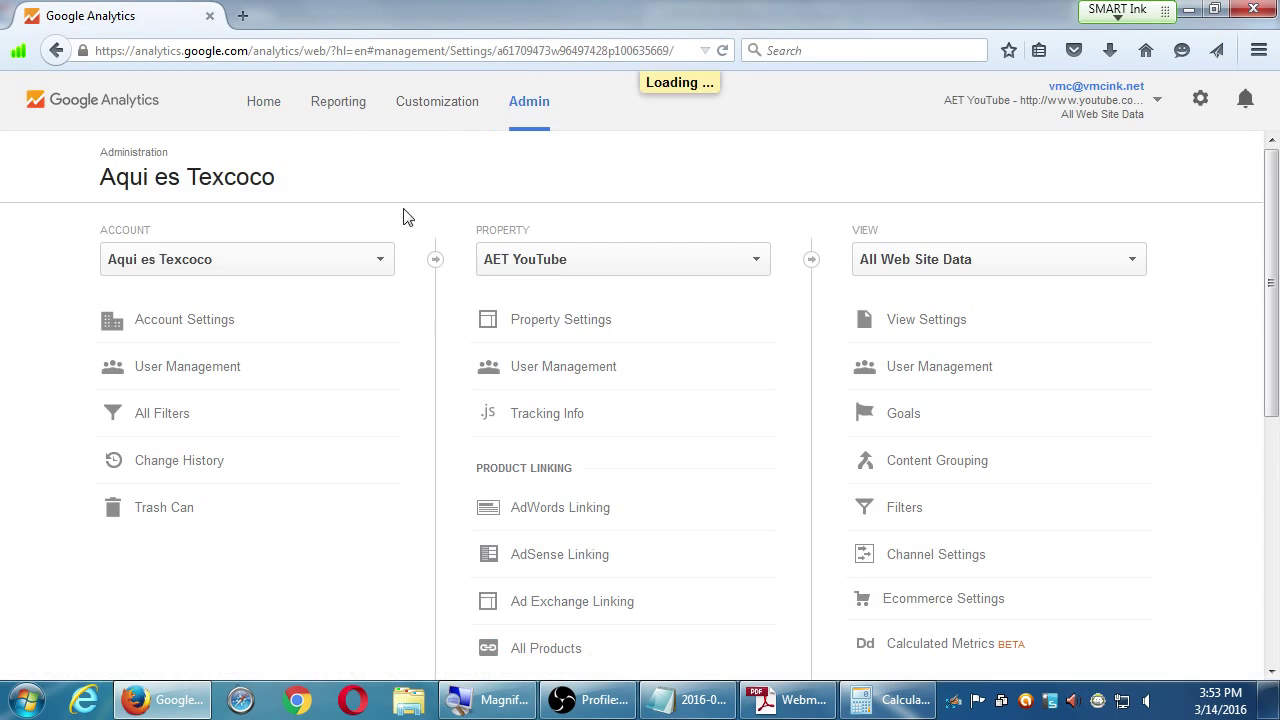
click(225, 266)
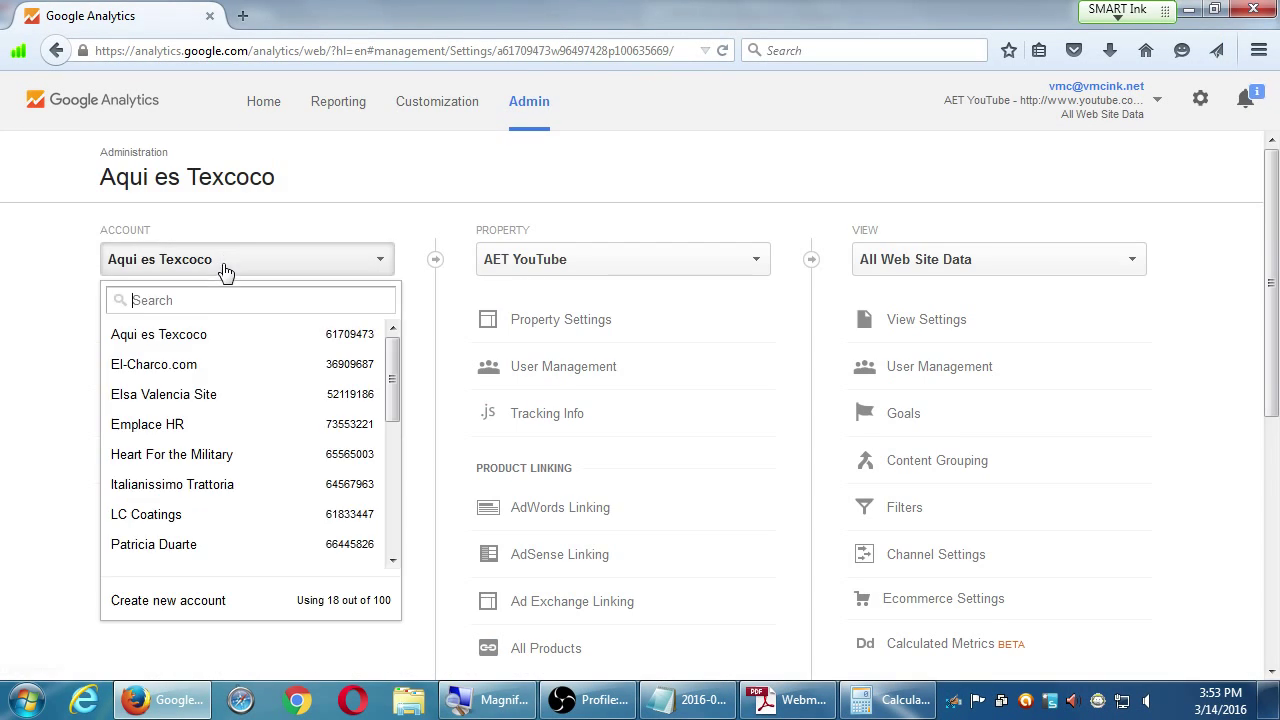
click(211, 600)
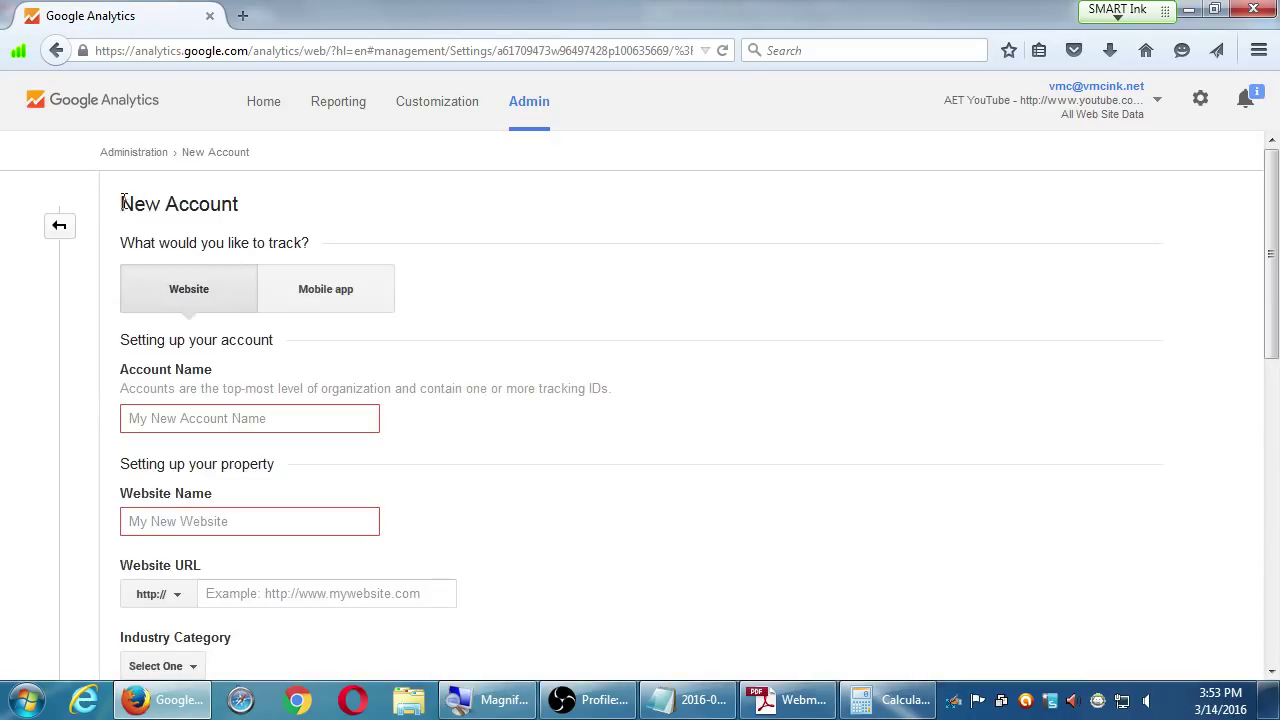
drag(121, 202, 325, 208)
click(345, 206)
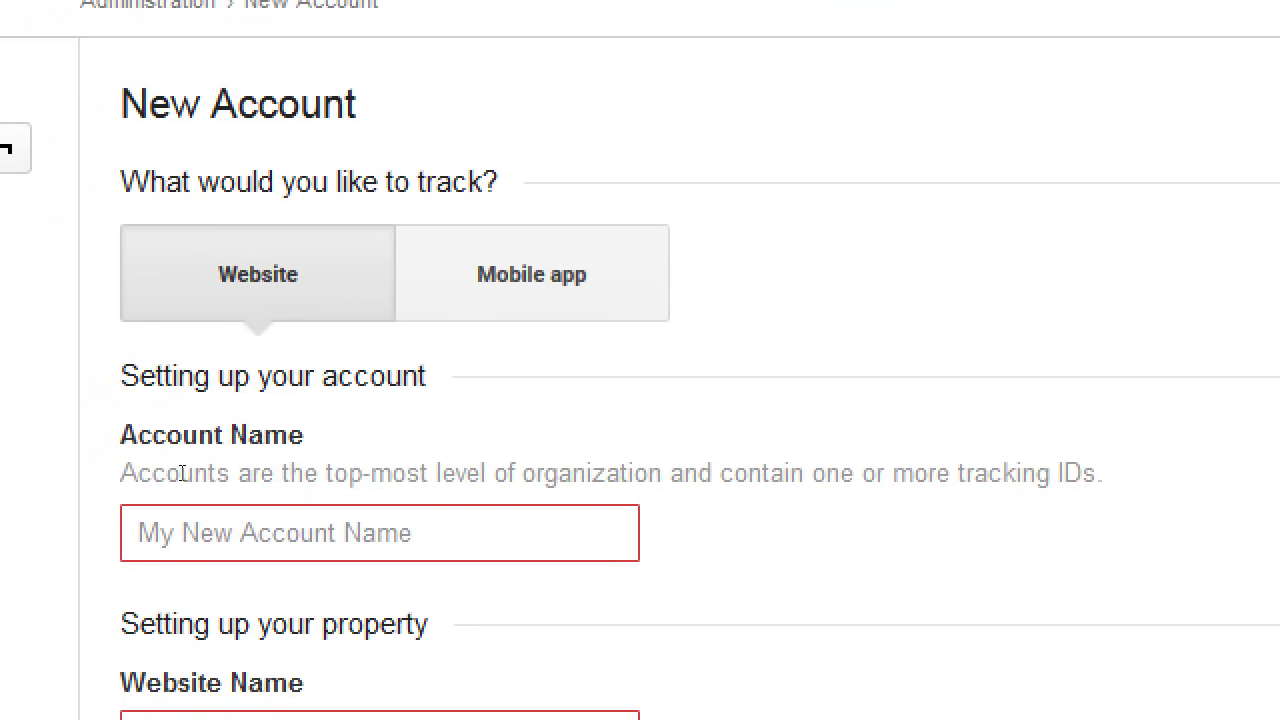
Point out the Account Name label and name the new account "Victor's Bakery"
drag(180, 436, 286, 436)
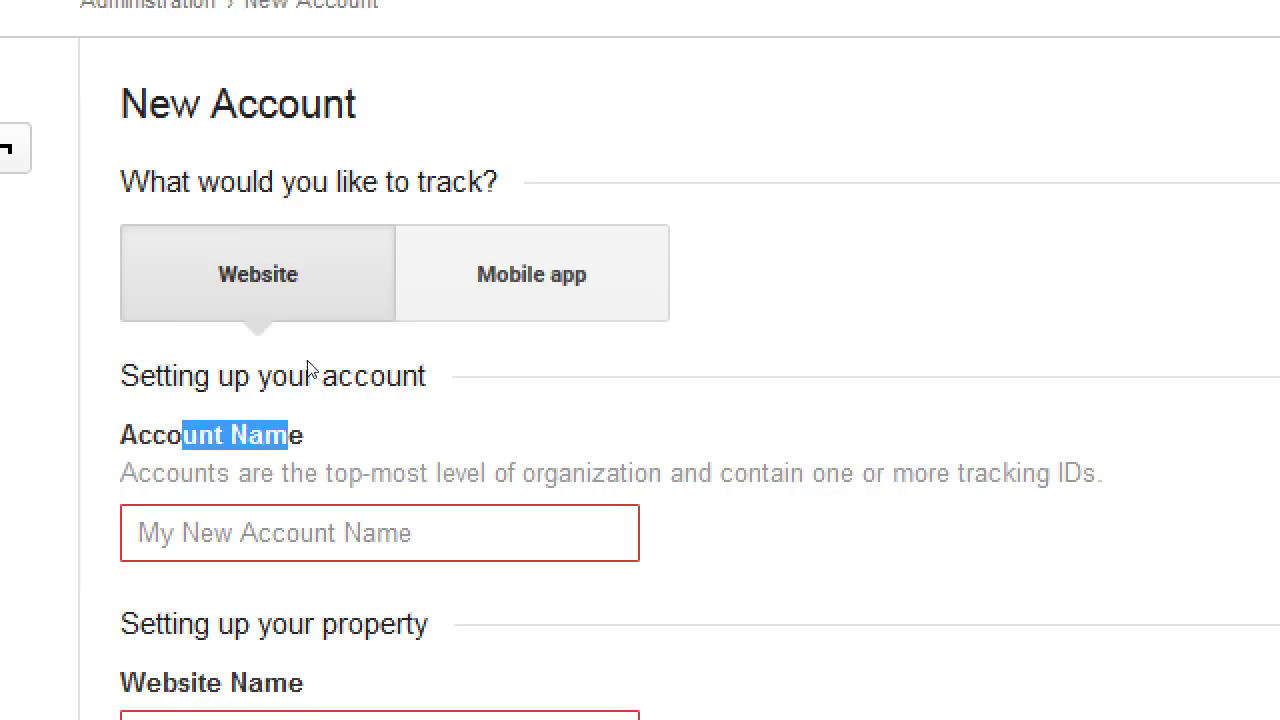
click(308, 368)
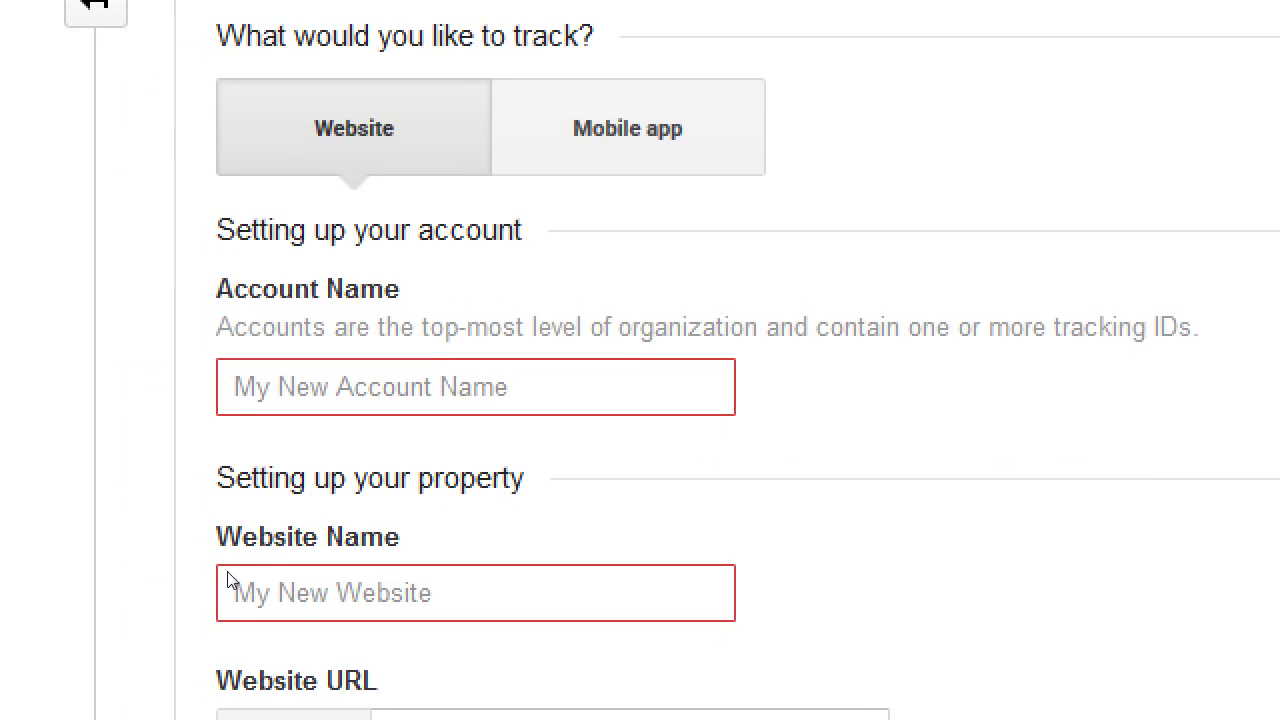
click(124, 556)
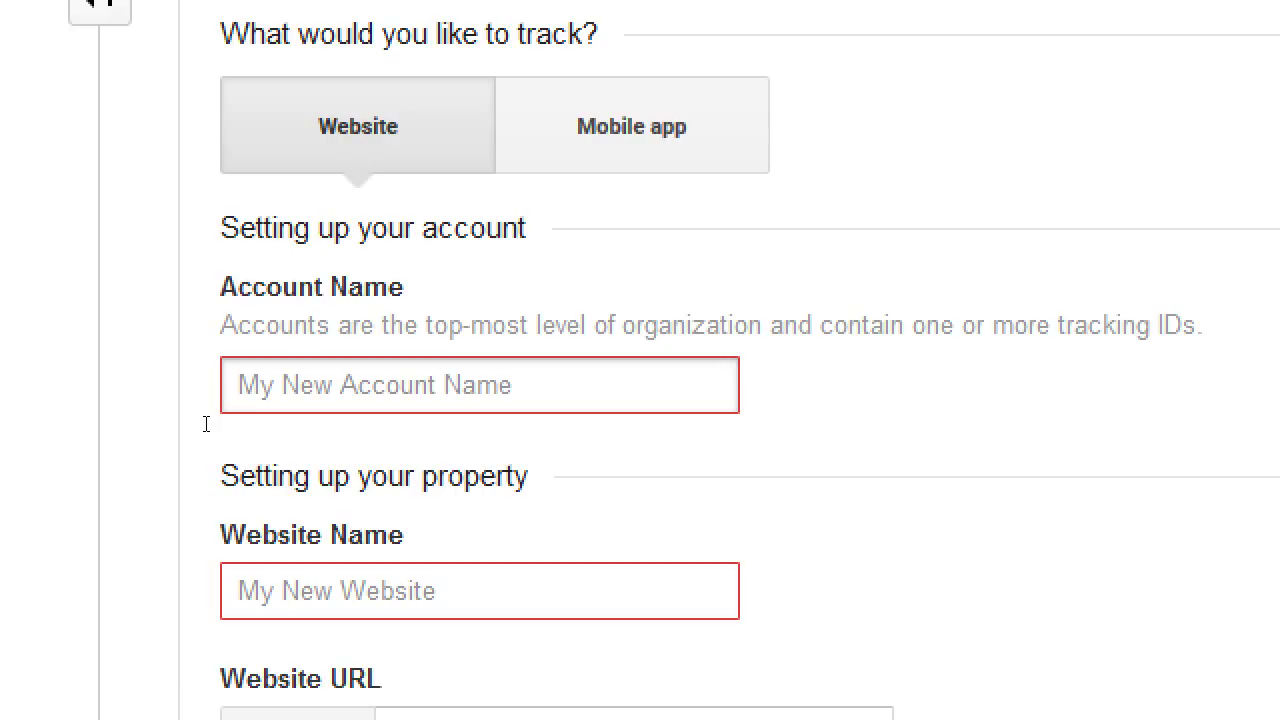
text(Victors)
key(BackSpace)
key(BackSpace)
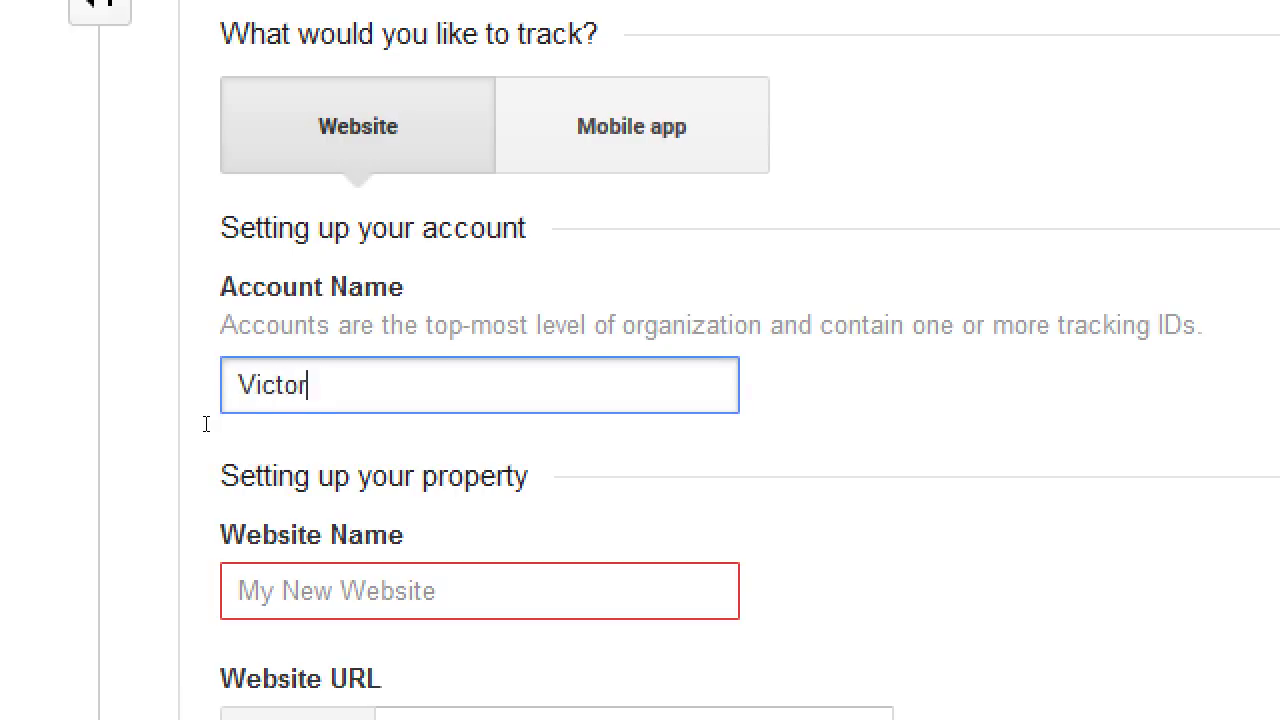
text('s Bakery)
key(Tab)
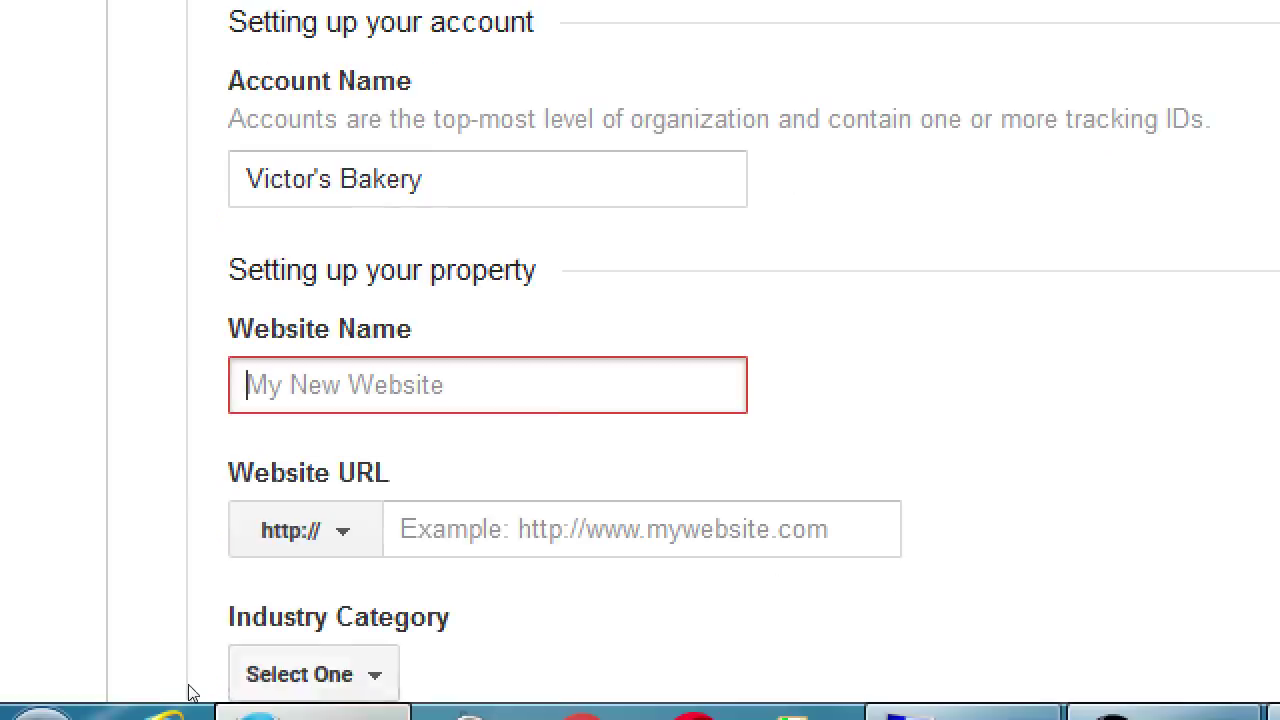
mouse_move(192, 692)
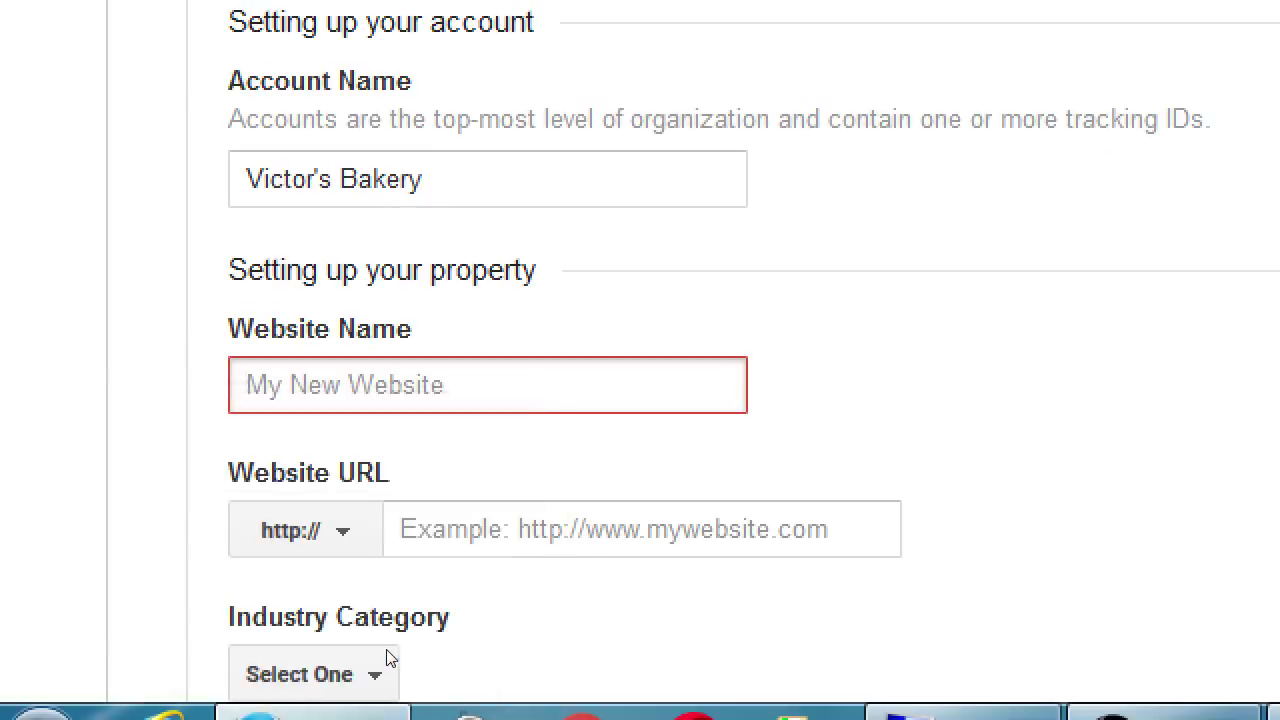
text(YouTube)
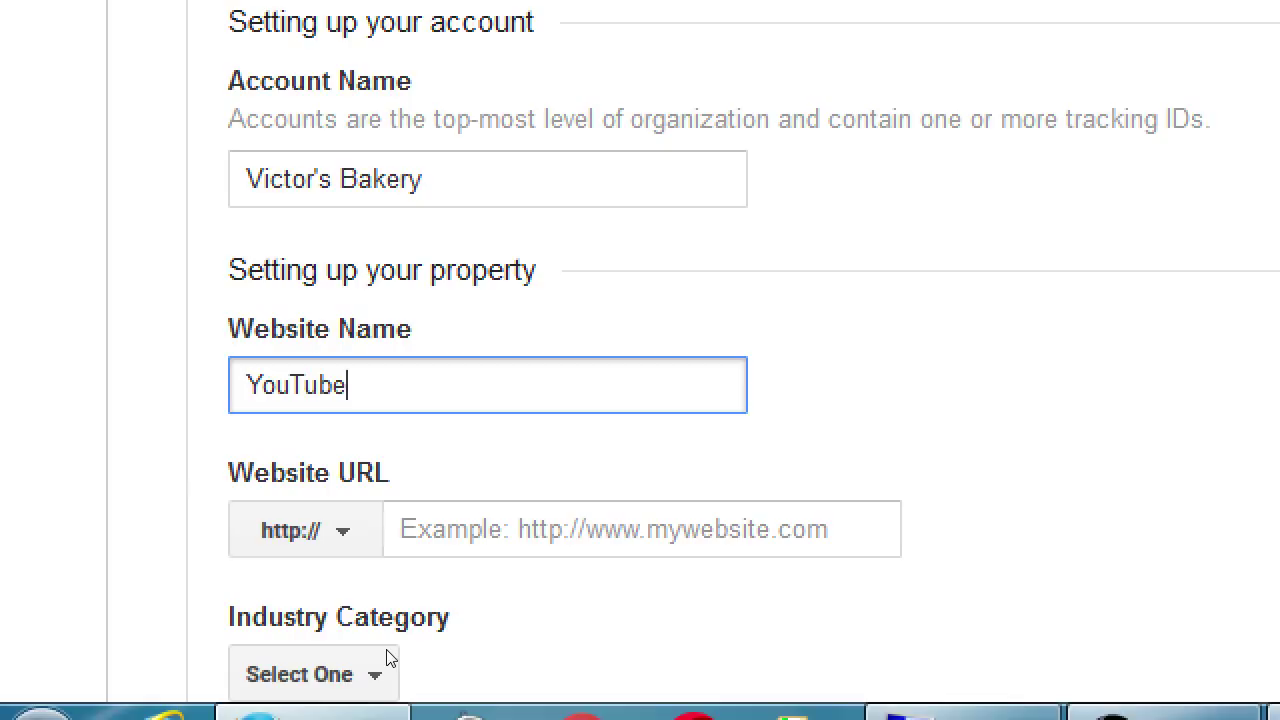
key(BackSpace)
key(BackSpace)
key(BackSpace)
key(BackSpace)
key(BackSpace)
key(BackSpace)
key(BackSpace)
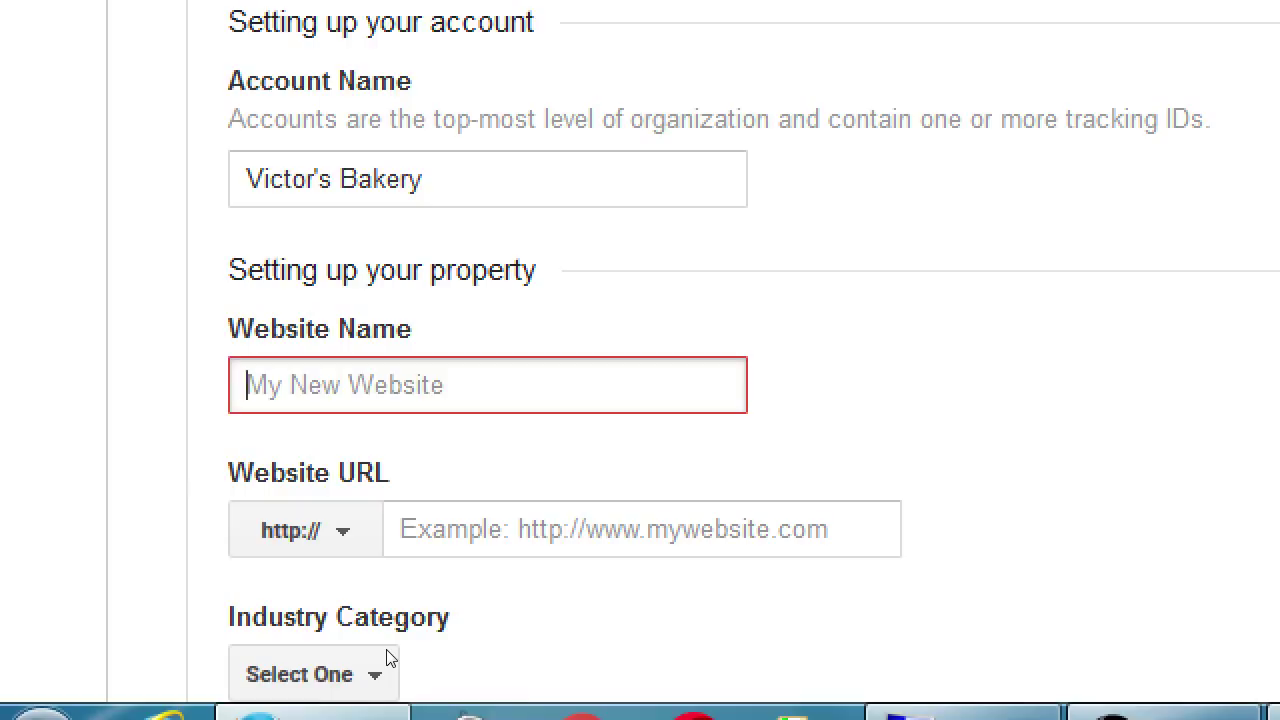
Set the property's website name to "Main Website"
text(Main WEbsi)
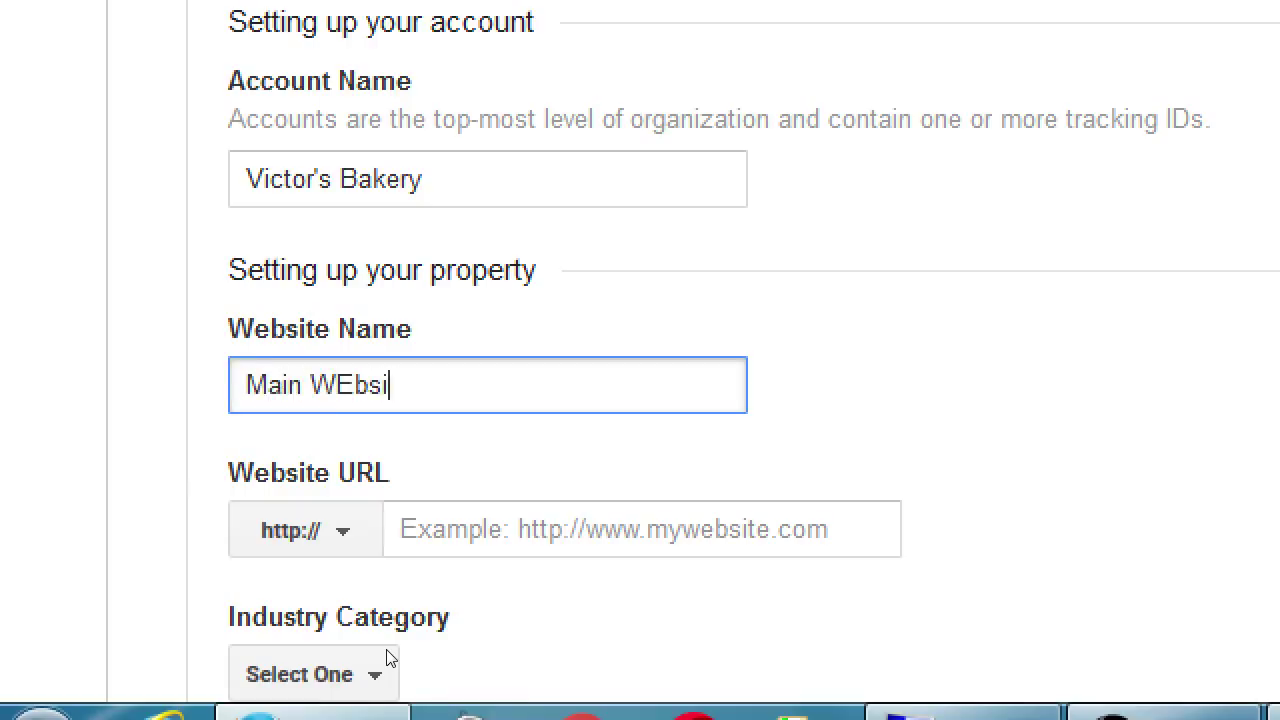
key(BackSpace)
key(BackSpace)
key(BackSpace)
key(BackSpace)
text(ebsite)
key(ctrl+s)
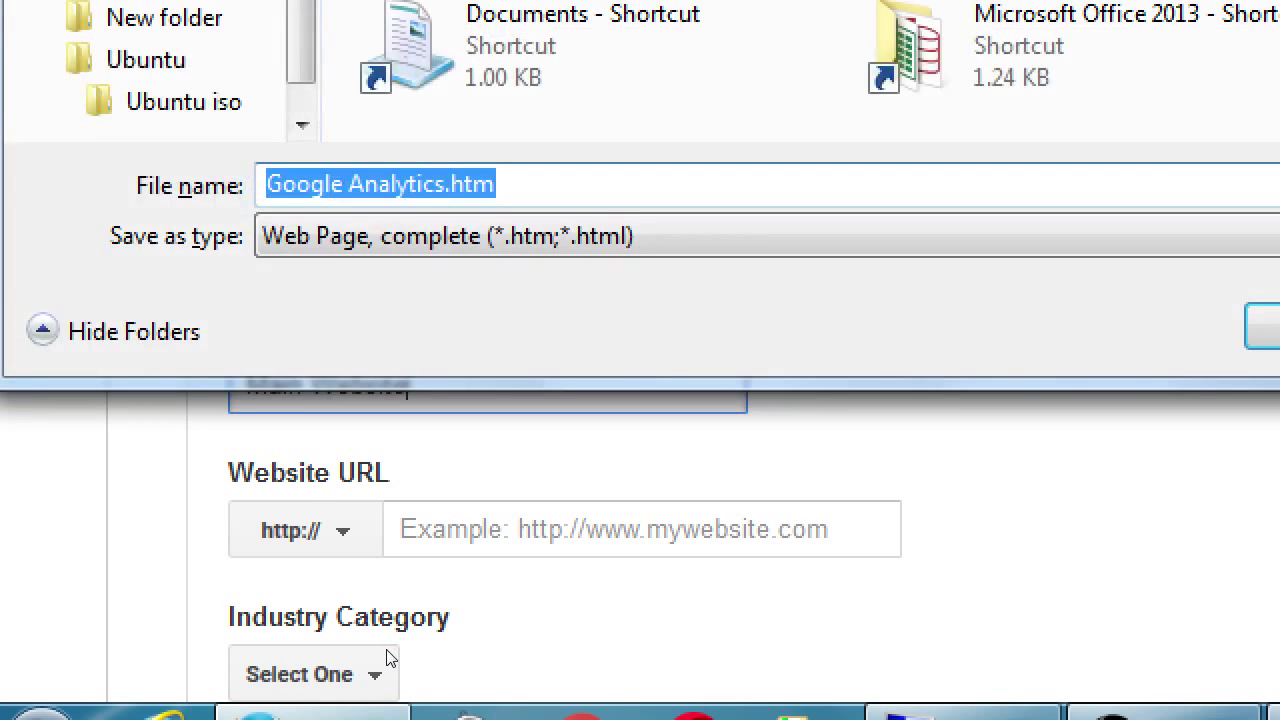
key(Escape)
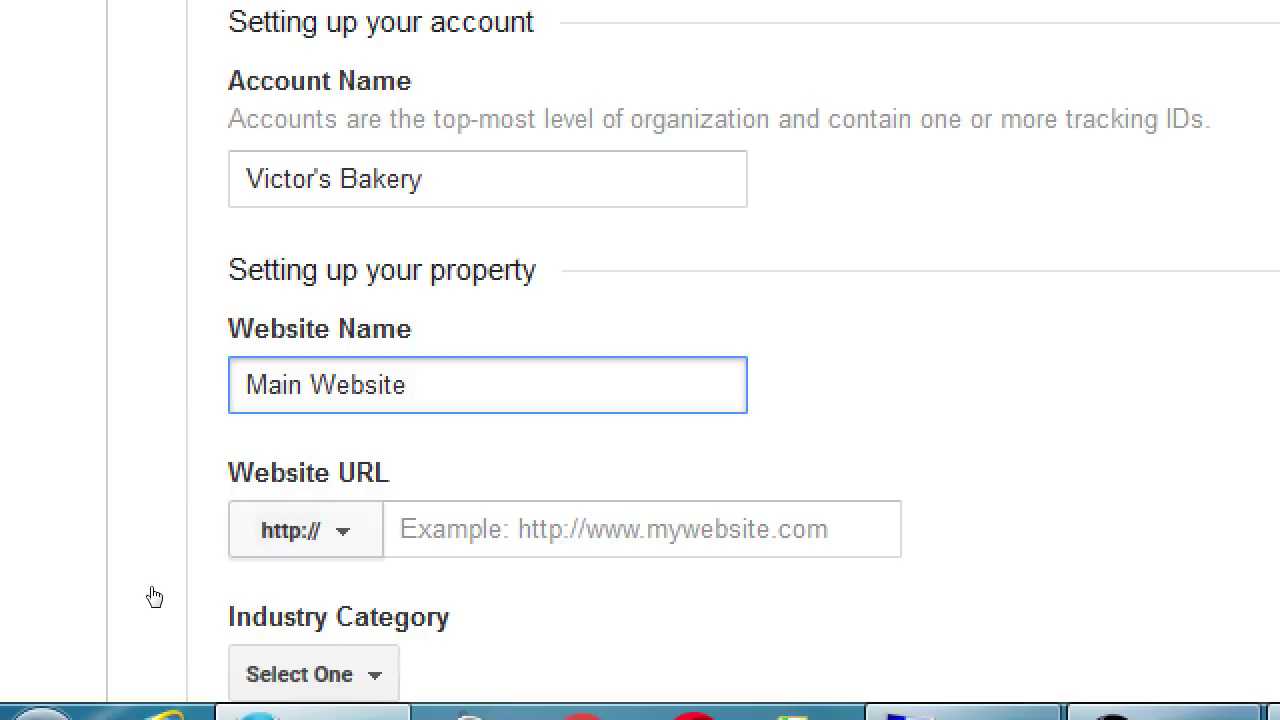
key(Tab)
key(space)
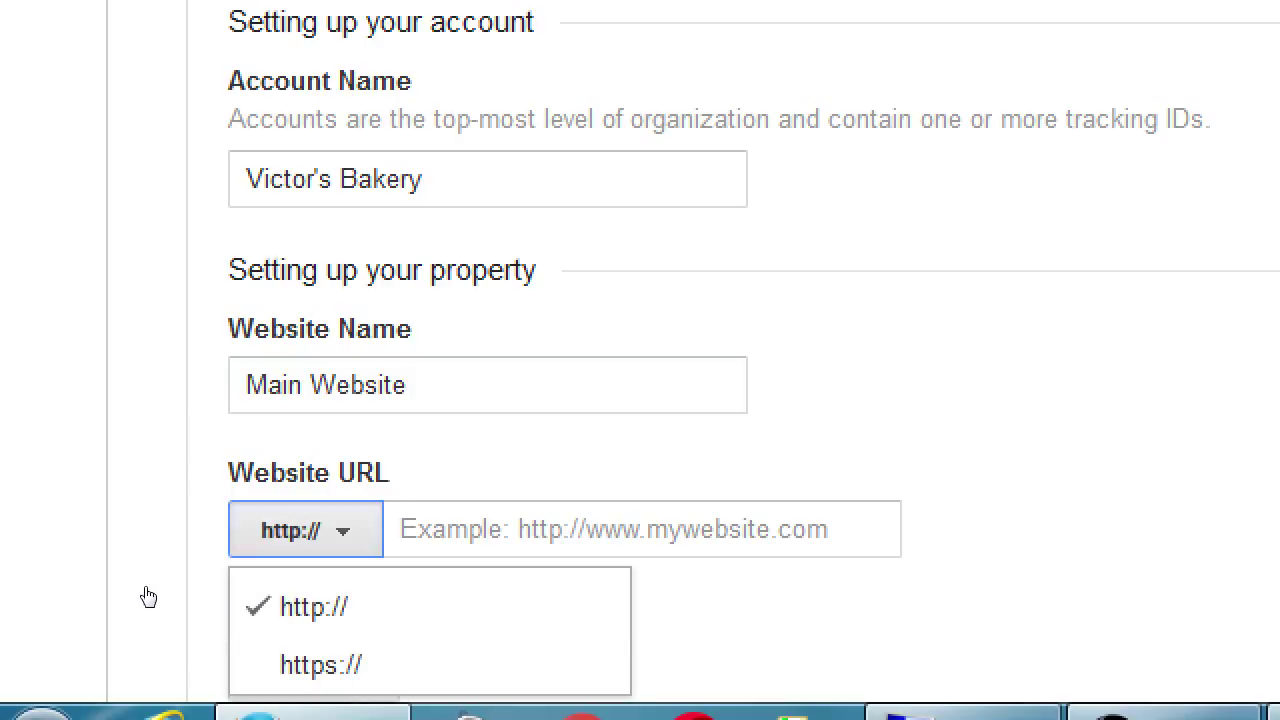
key(Down)
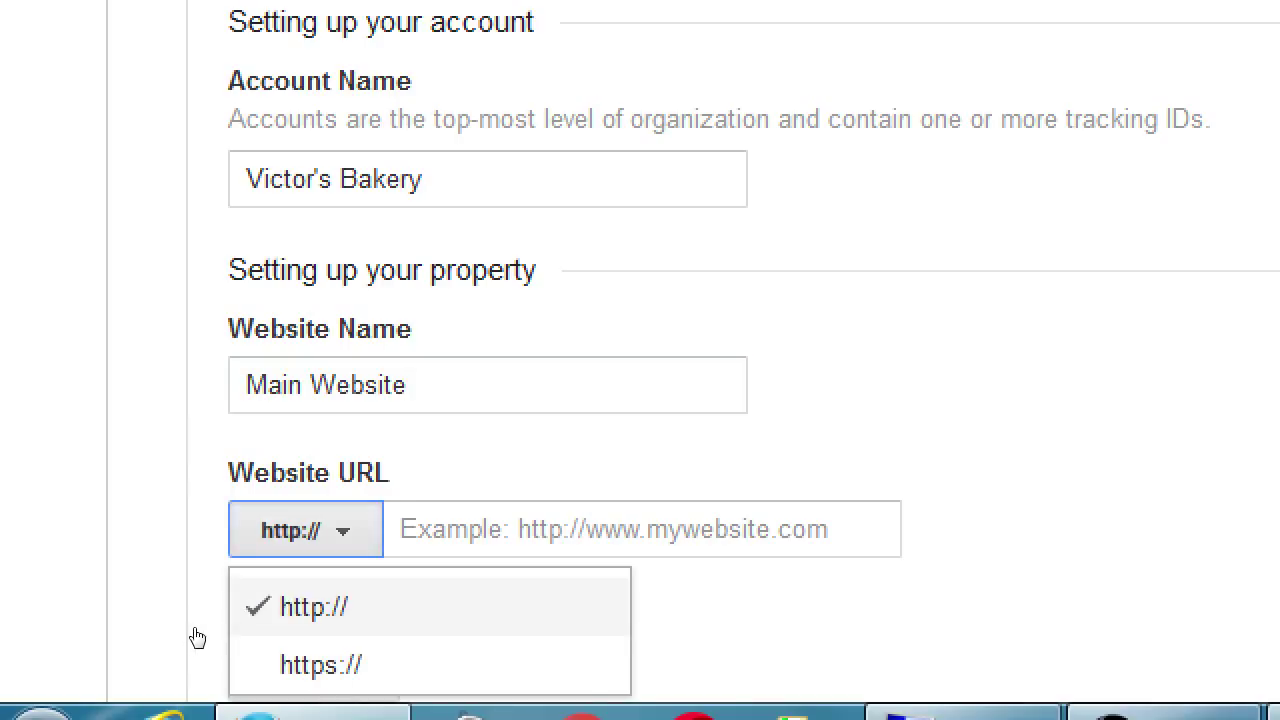
key(Down)
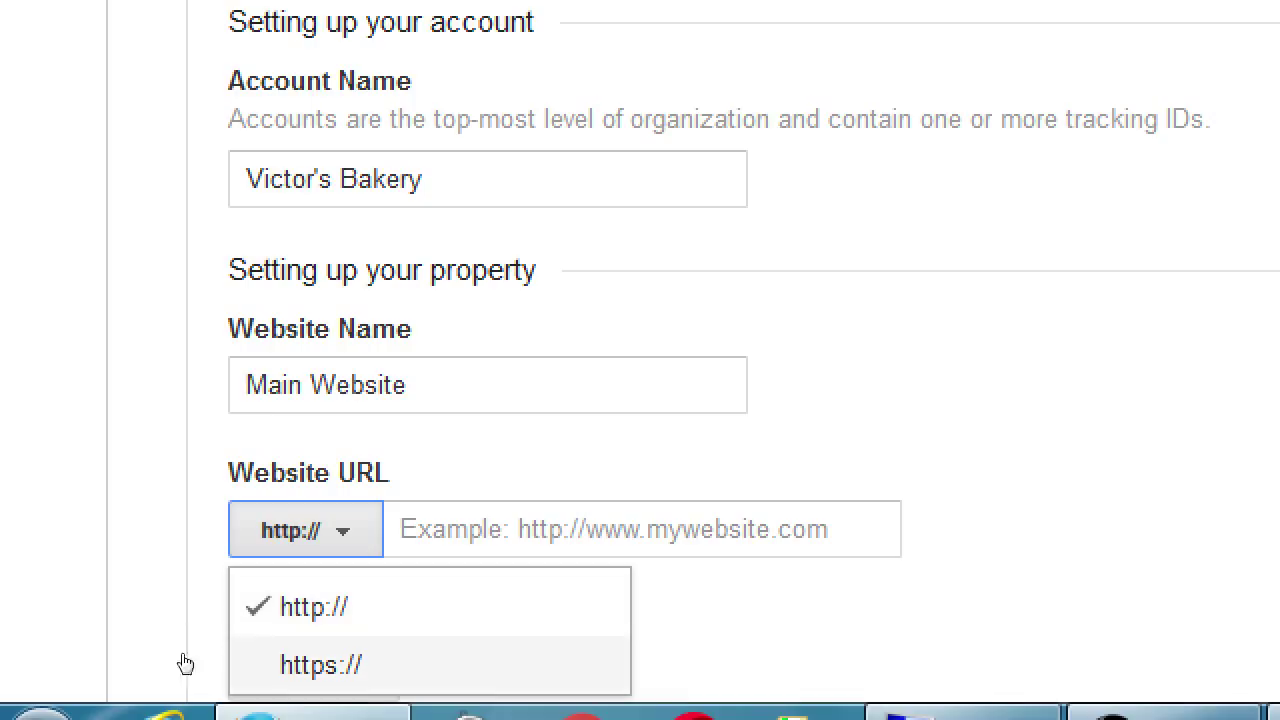
click(250, 602)
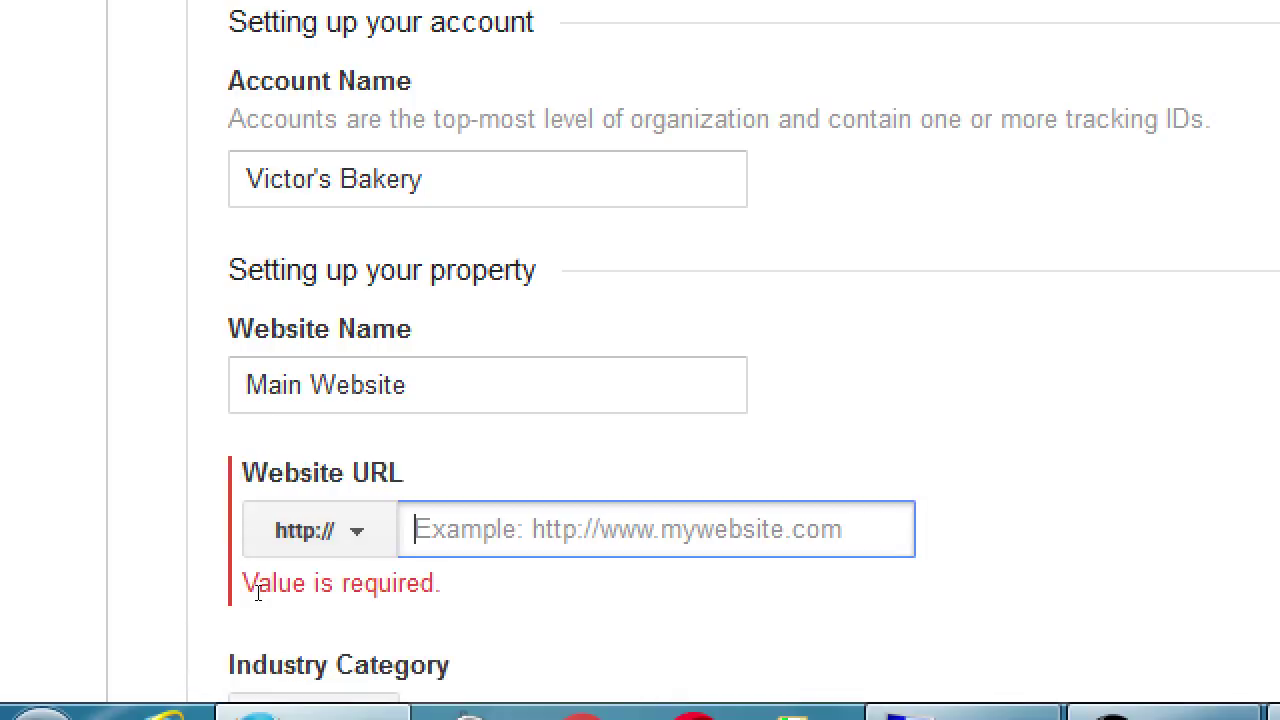
text(victor.com)
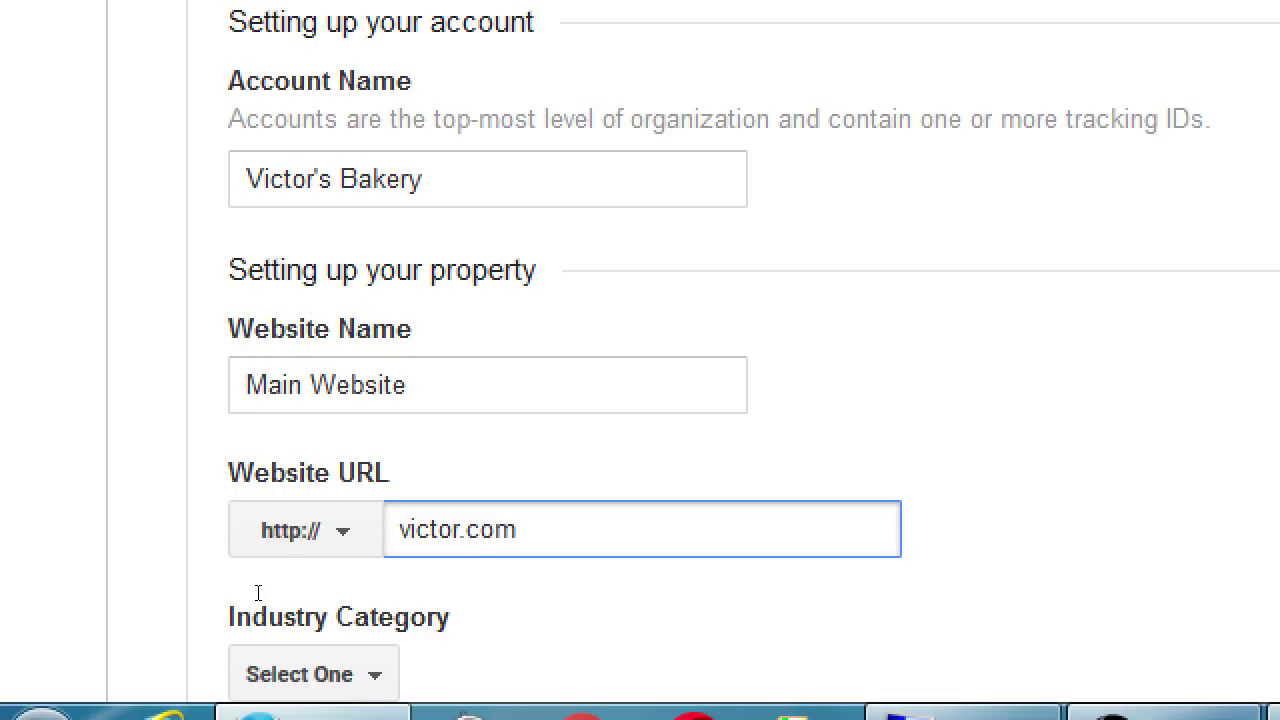
key(Tab)
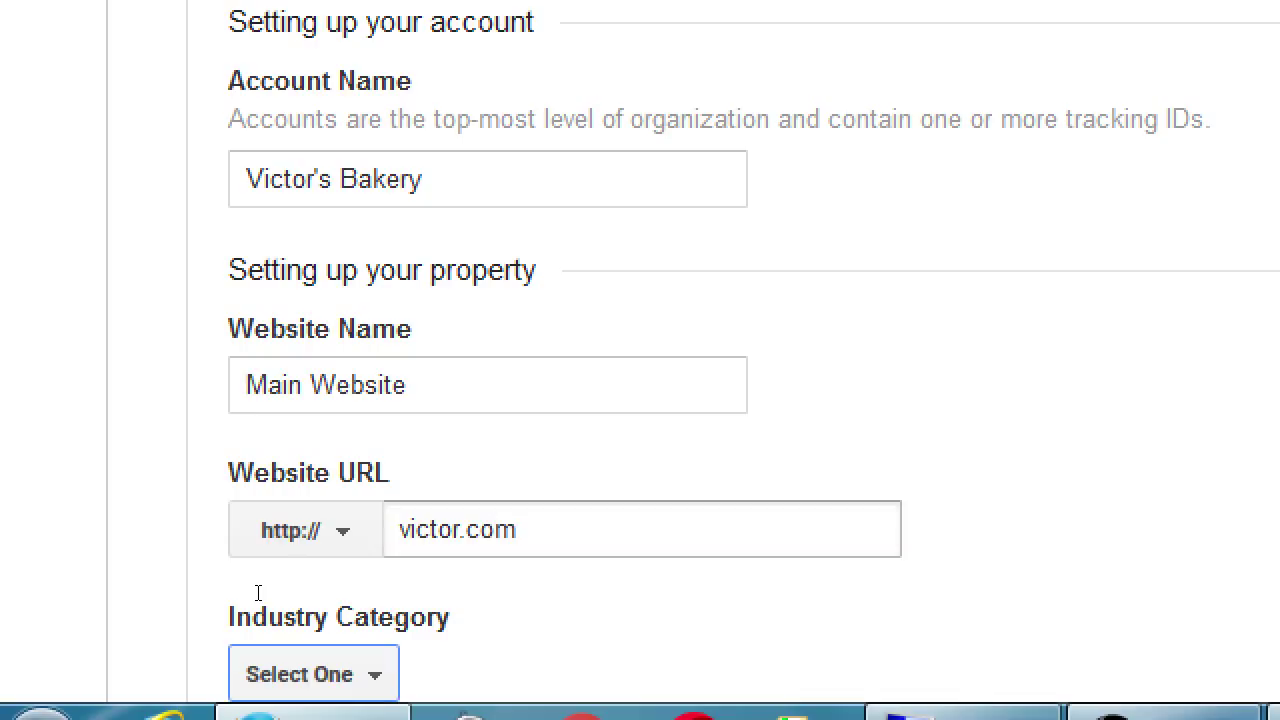
Look through the available industry categories and set the property's category to Other
click(69, 525)
scroll(70, 525, down, 1)
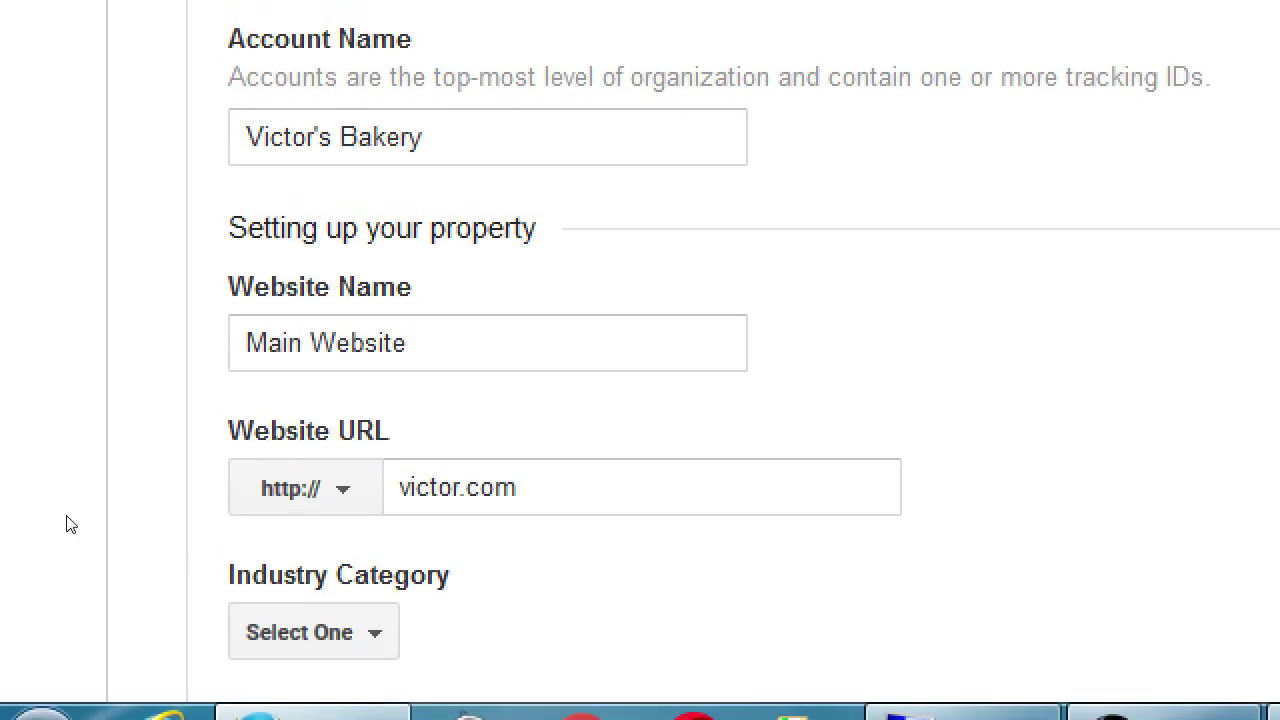
scroll(69, 525, down, 4)
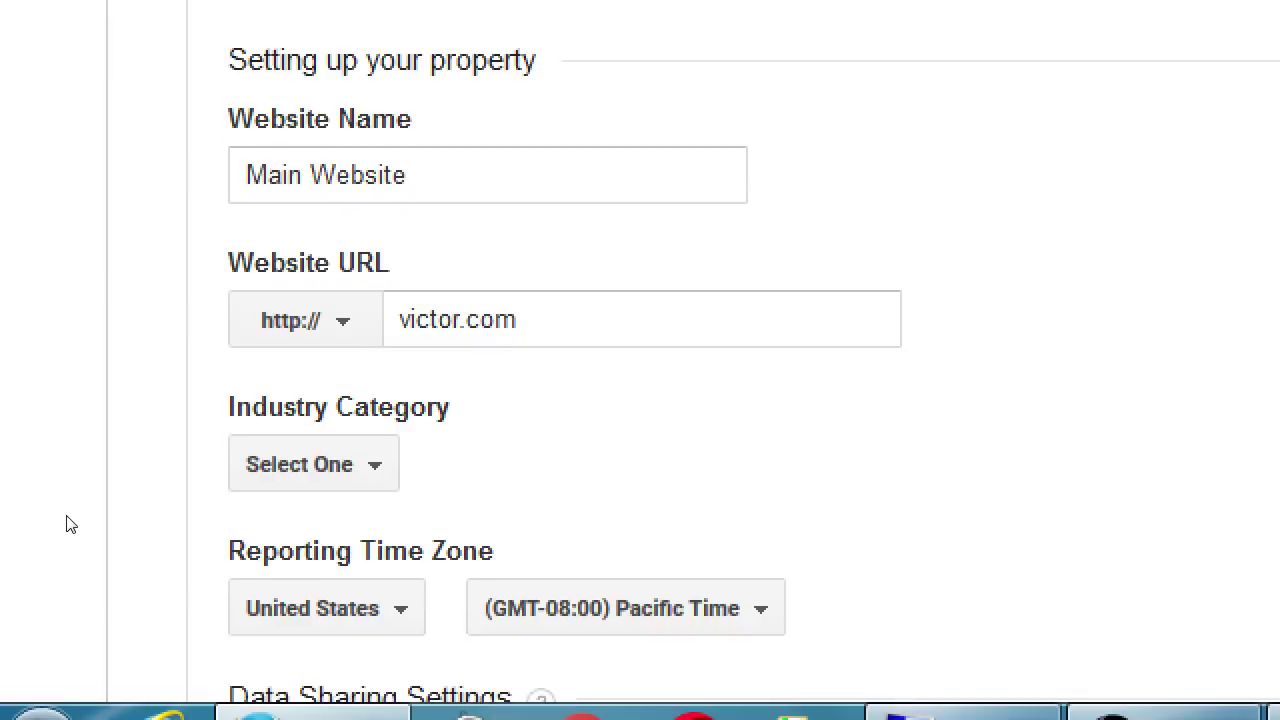
key(Tab)
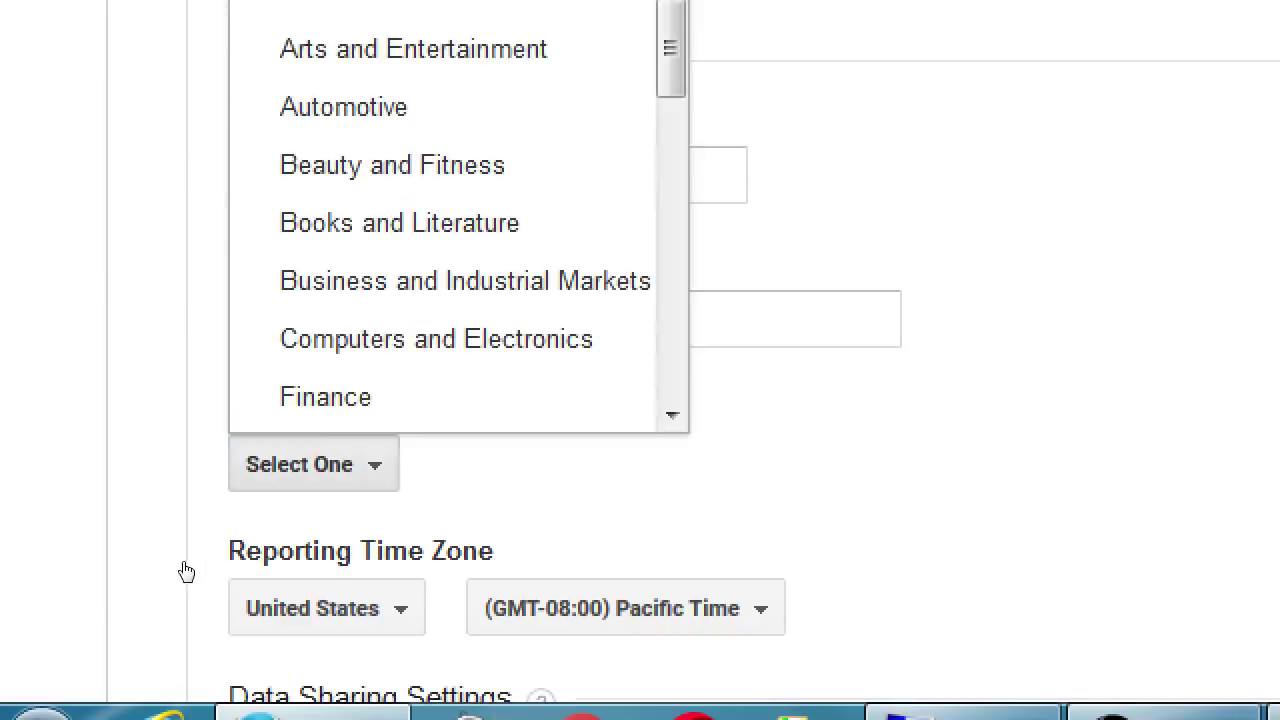
key(space)
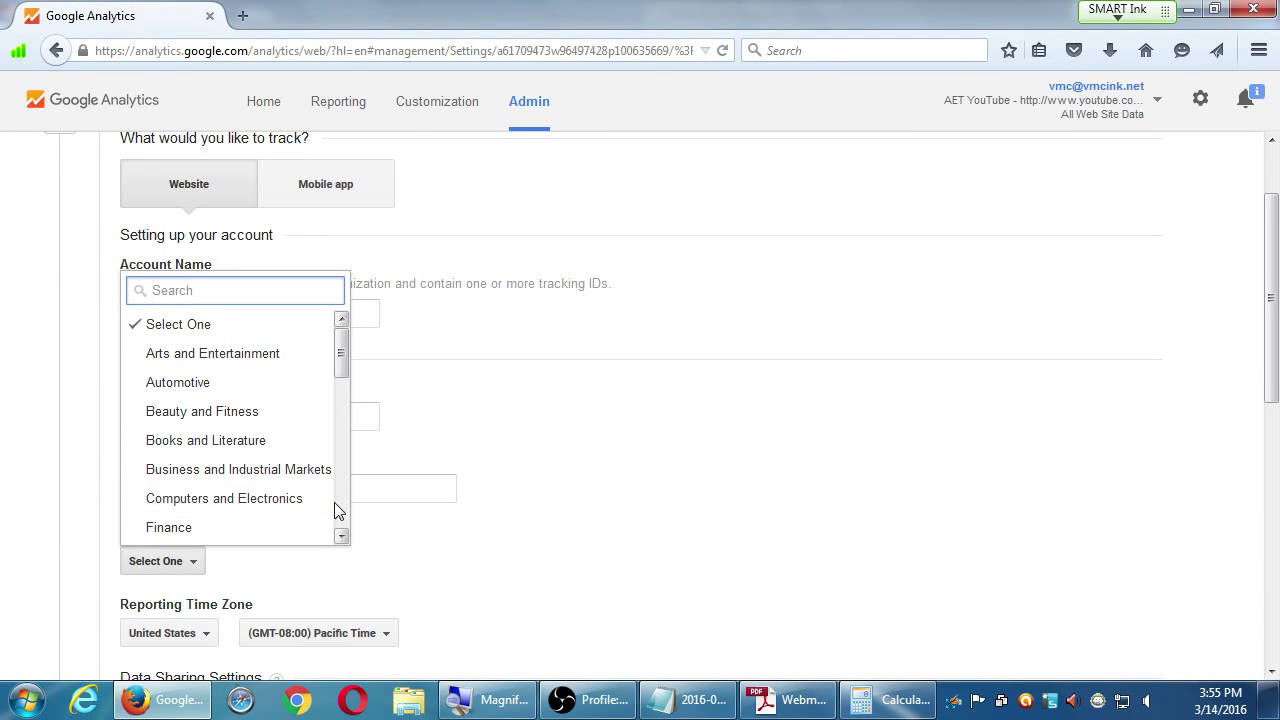
scroll(340, 505, down, 10)
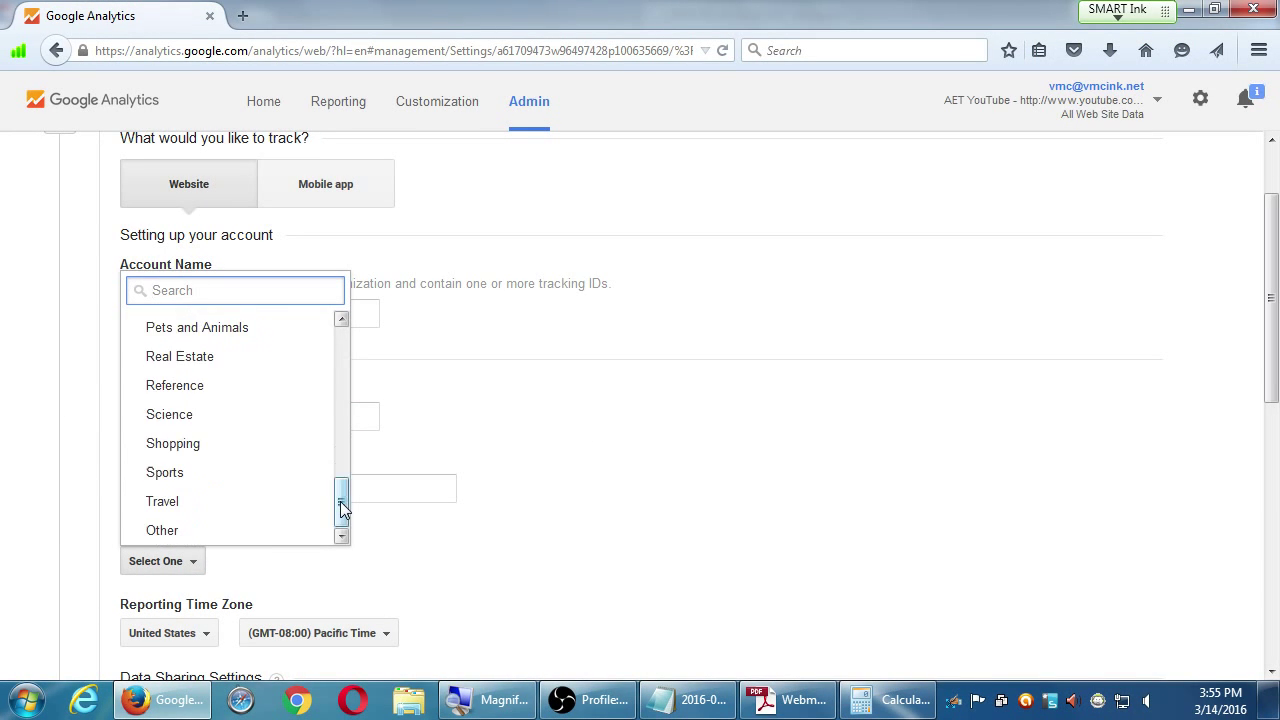
drag(340, 530, 343, 318)
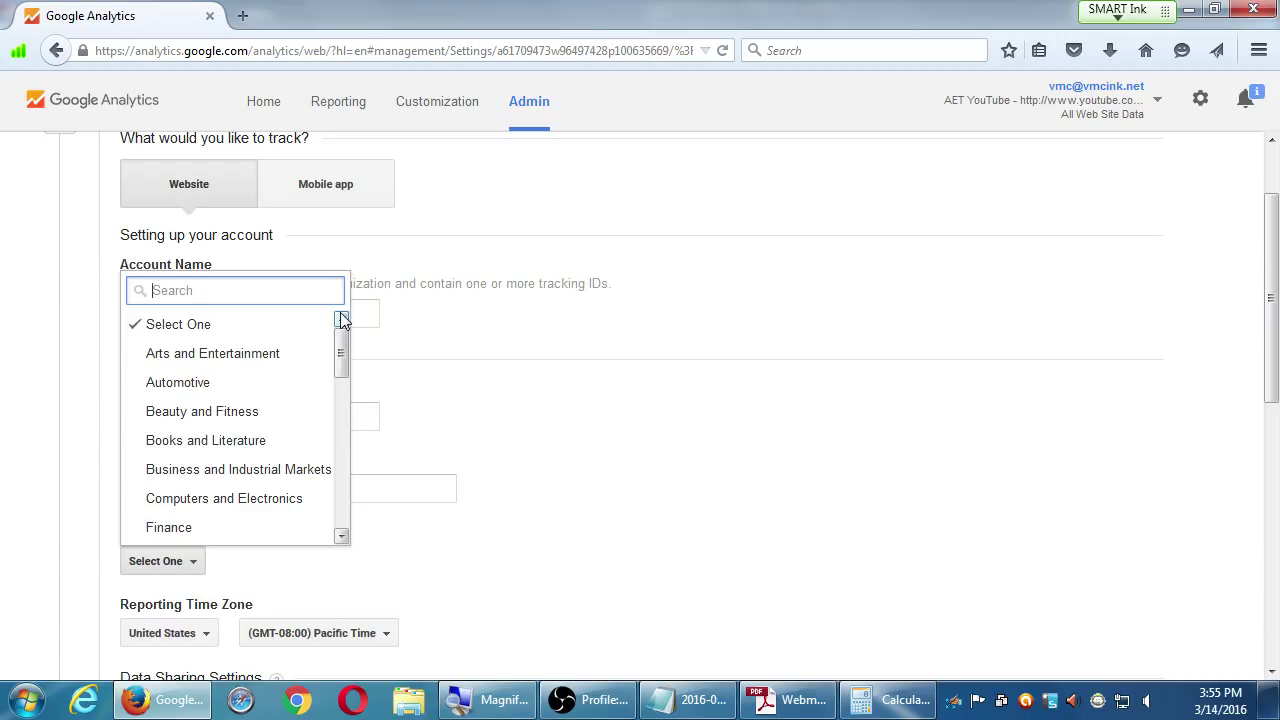
drag(343, 360, 346, 534)
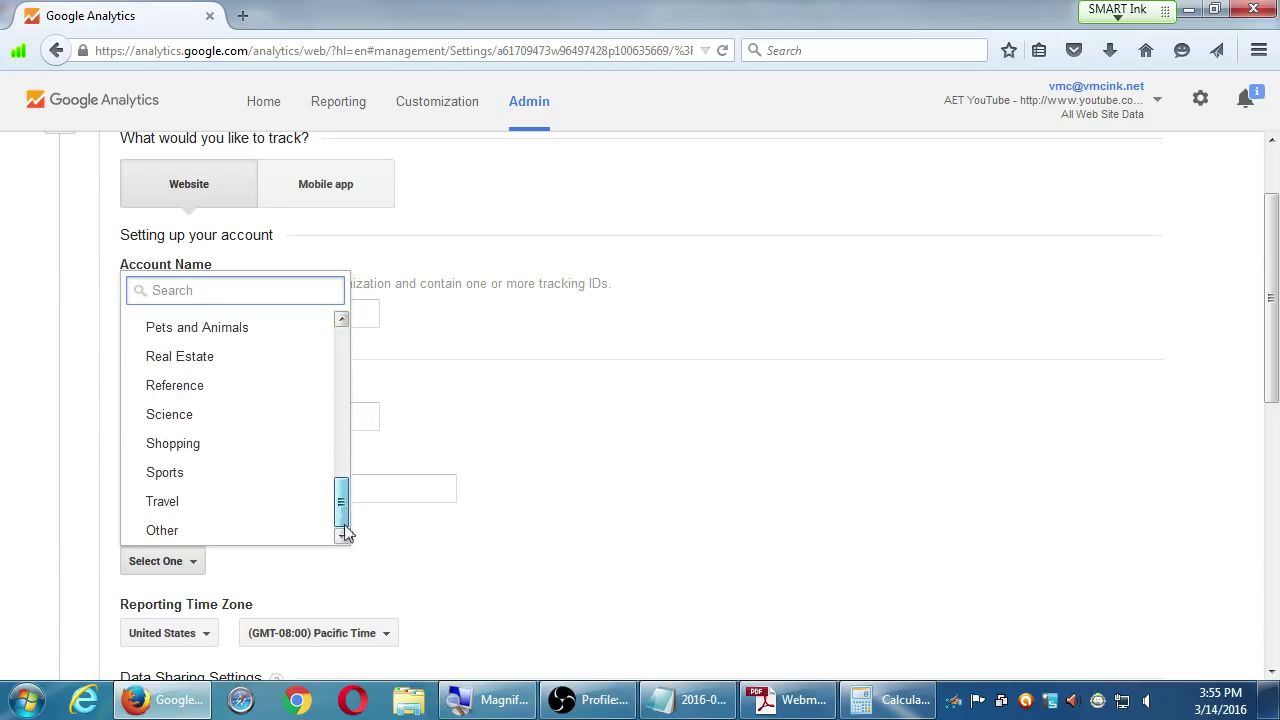
click(286, 532)
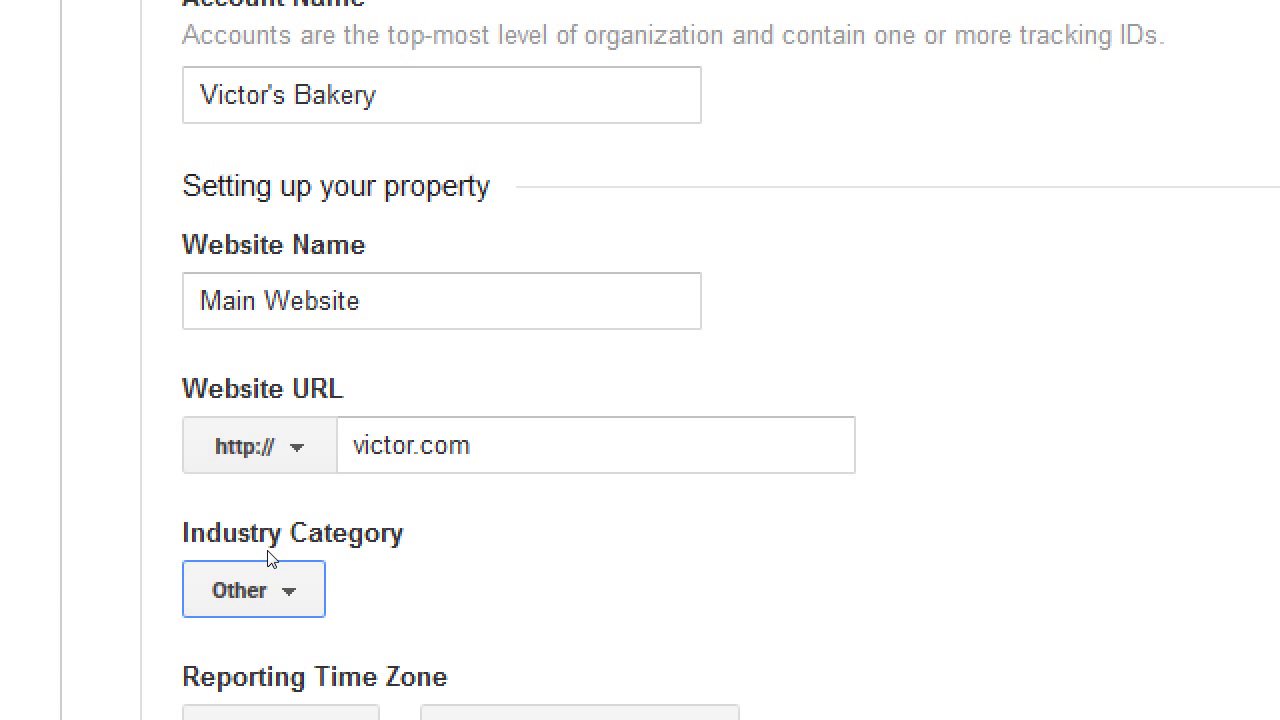
Try Real Estate as the industry category and set it back to Other
click(283, 600)
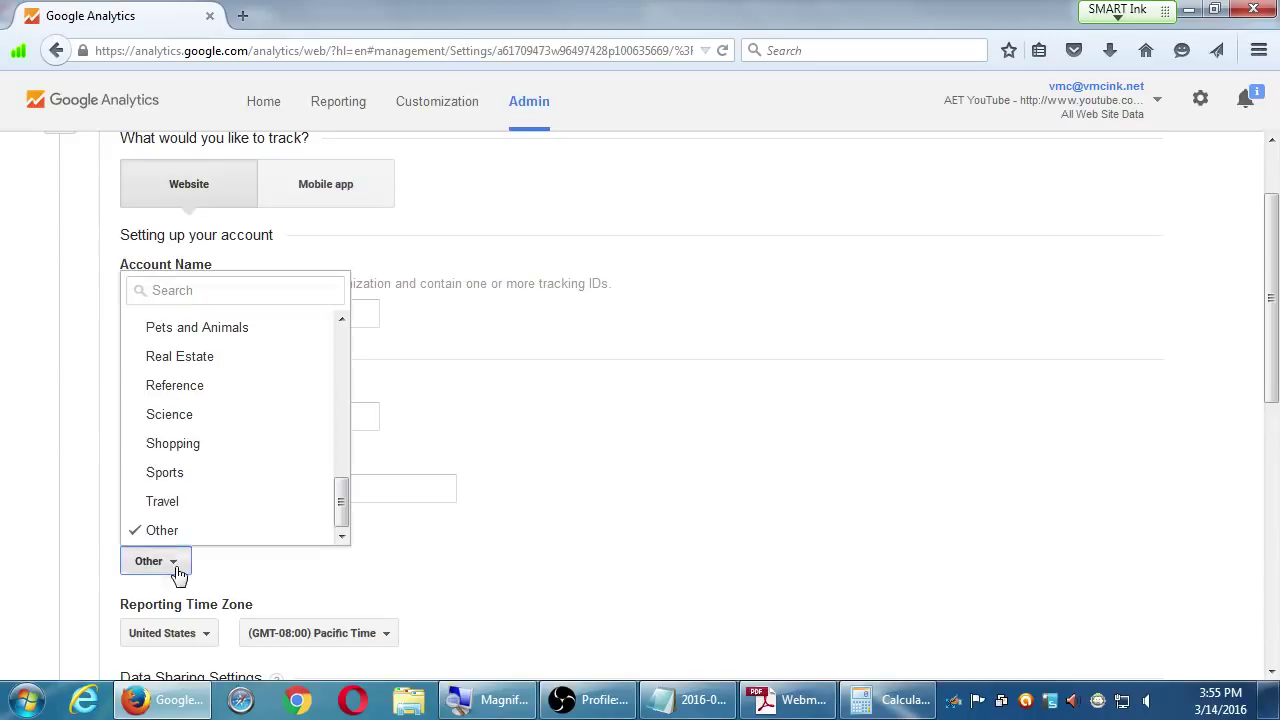
click(306, 362)
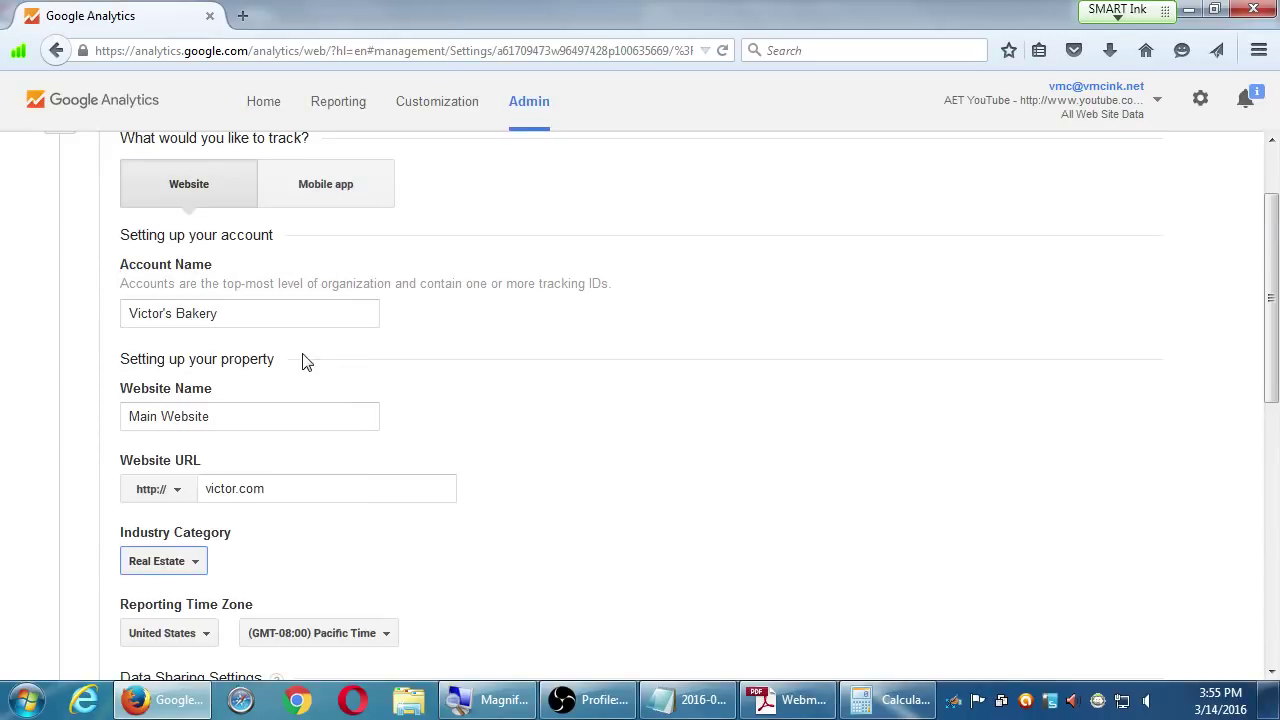
click(77, 470)
scroll(78, 487, down, 2)
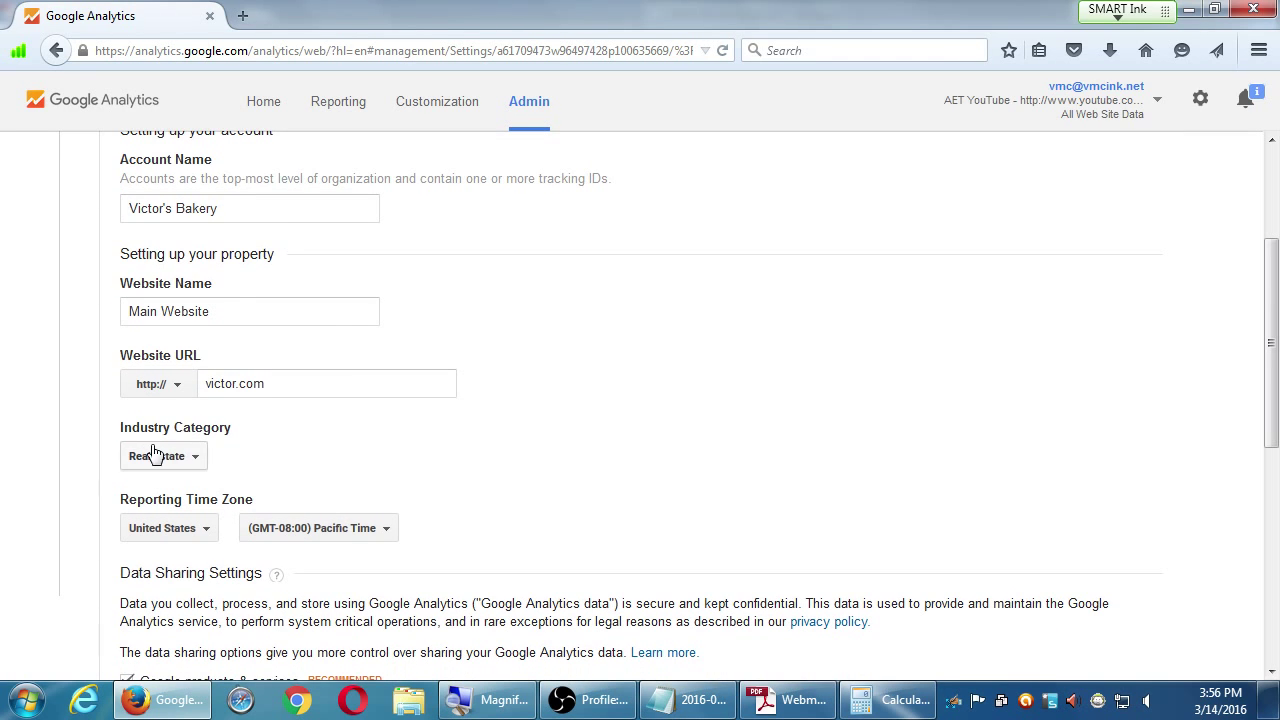
click(155, 454)
click(176, 426)
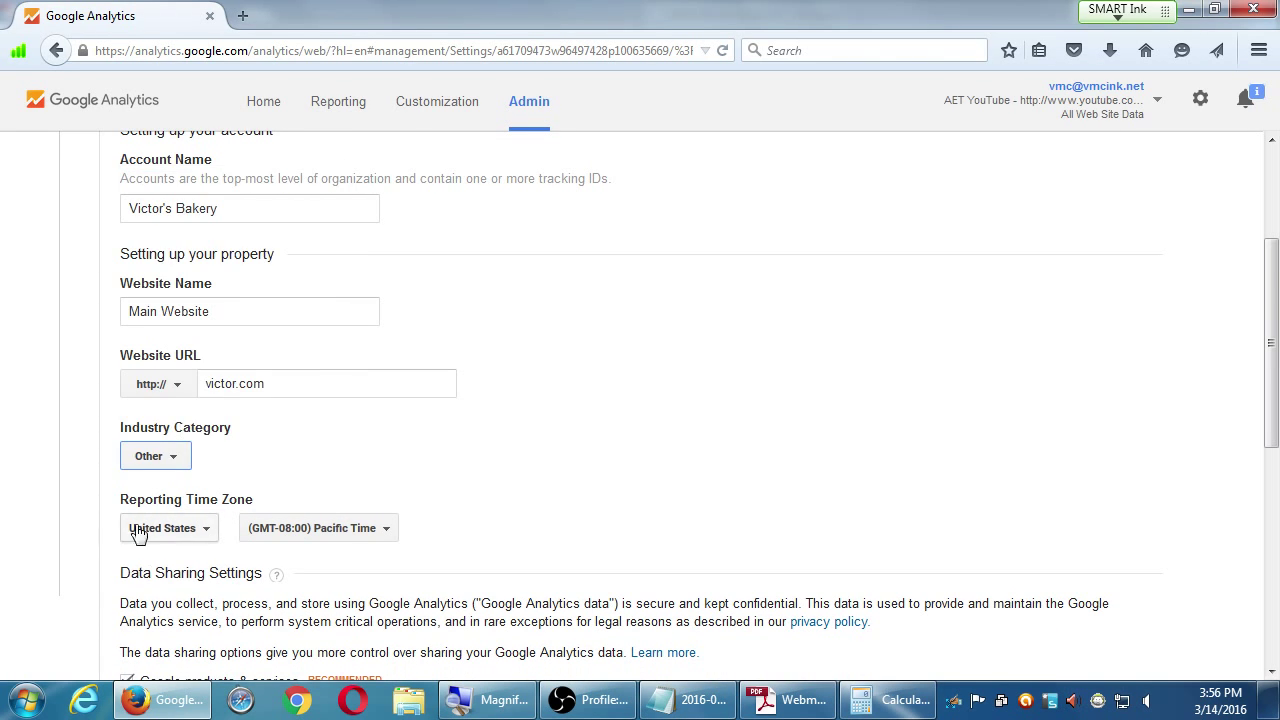
Turn off all four data sharing options: Google products & services, Benchmarking, Technical support and Account specialists
scroll(62, 494, down, 4)
scroll(62, 493, down, 3)
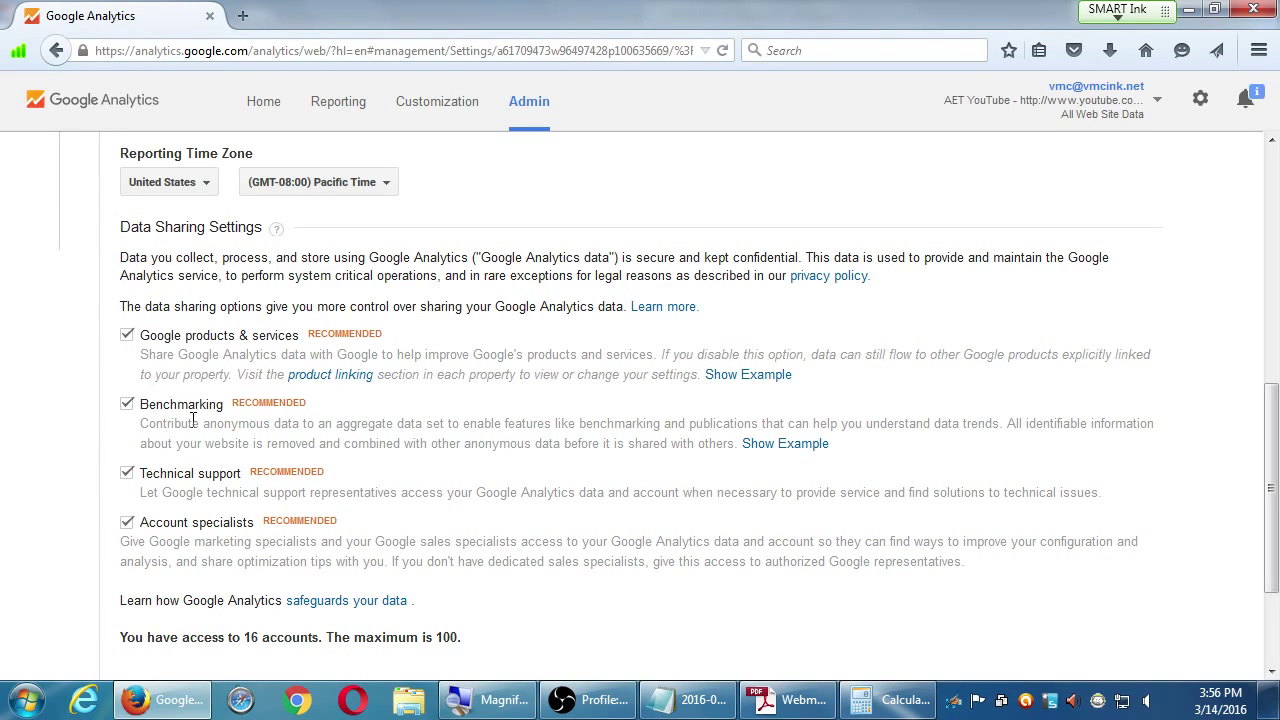
click(127, 336)
click(127, 405)
click(127, 474)
click(127, 522)
scroll(140, 543, down, 3)
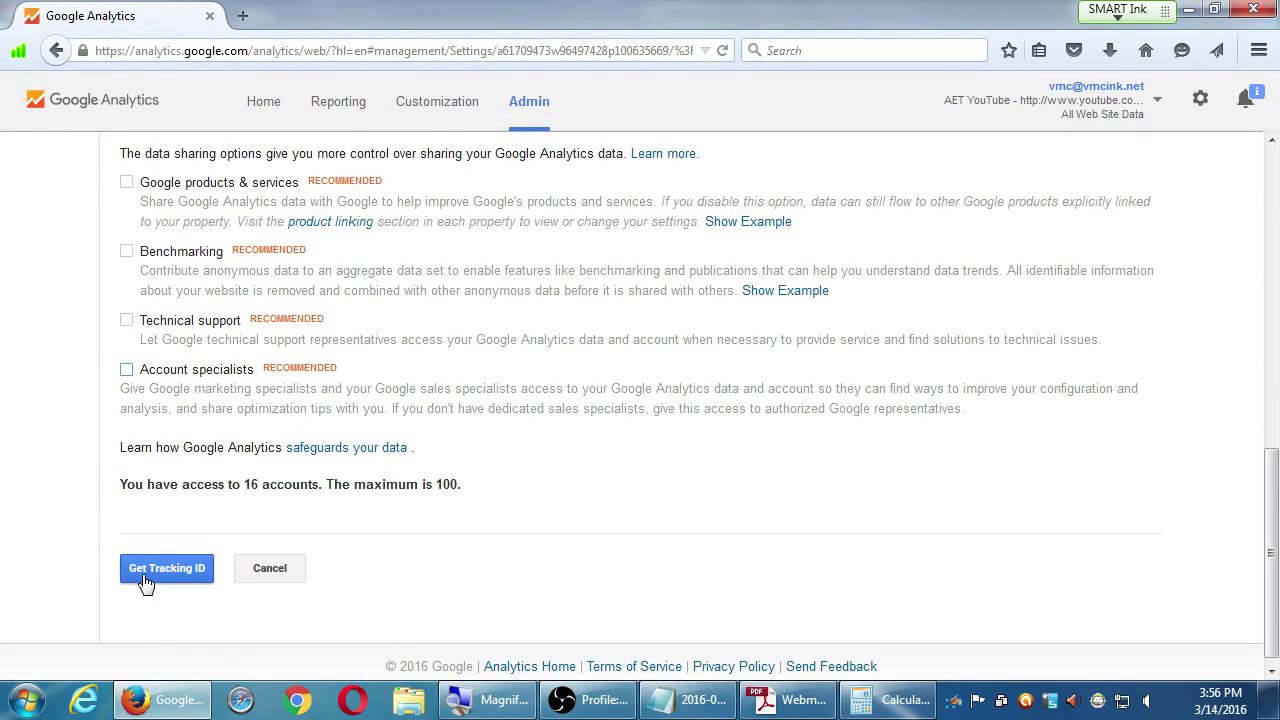
Request the tracking ID, accepting the Google Analytics Terms of Service, and view the new property's website tracking code
click(146, 580)
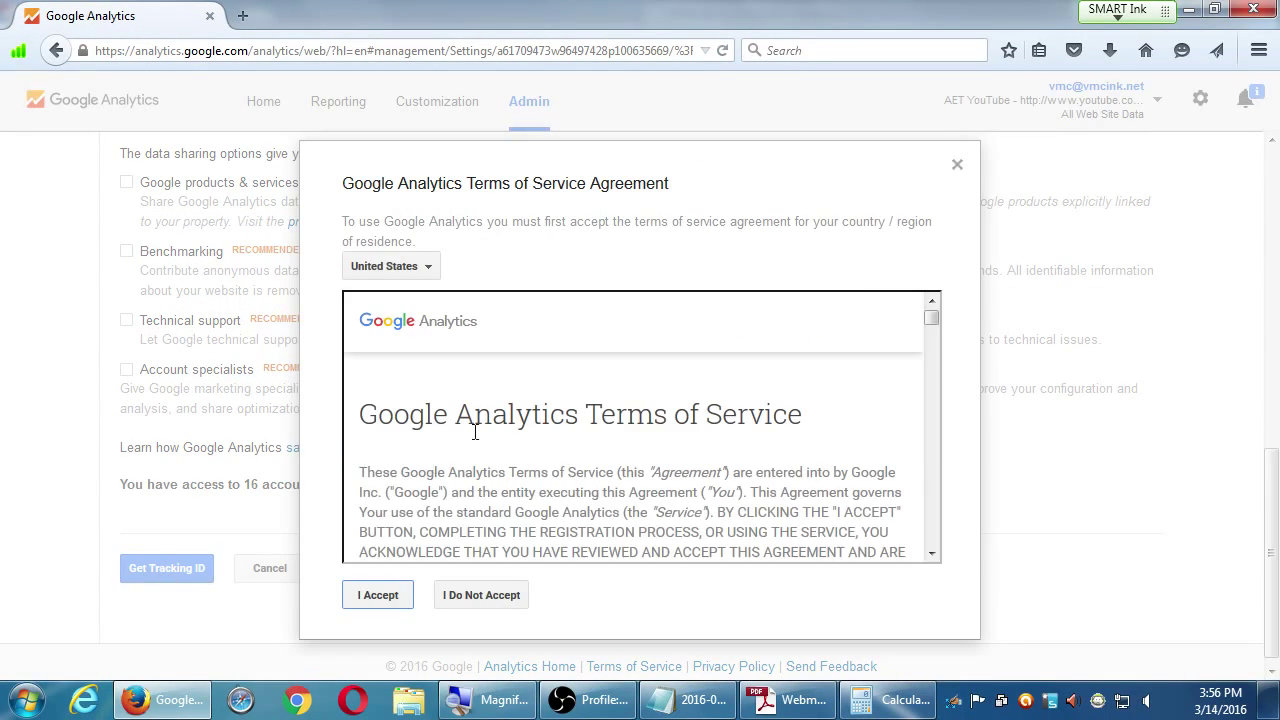
drag(931, 317, 969, 283)
click(389, 601)
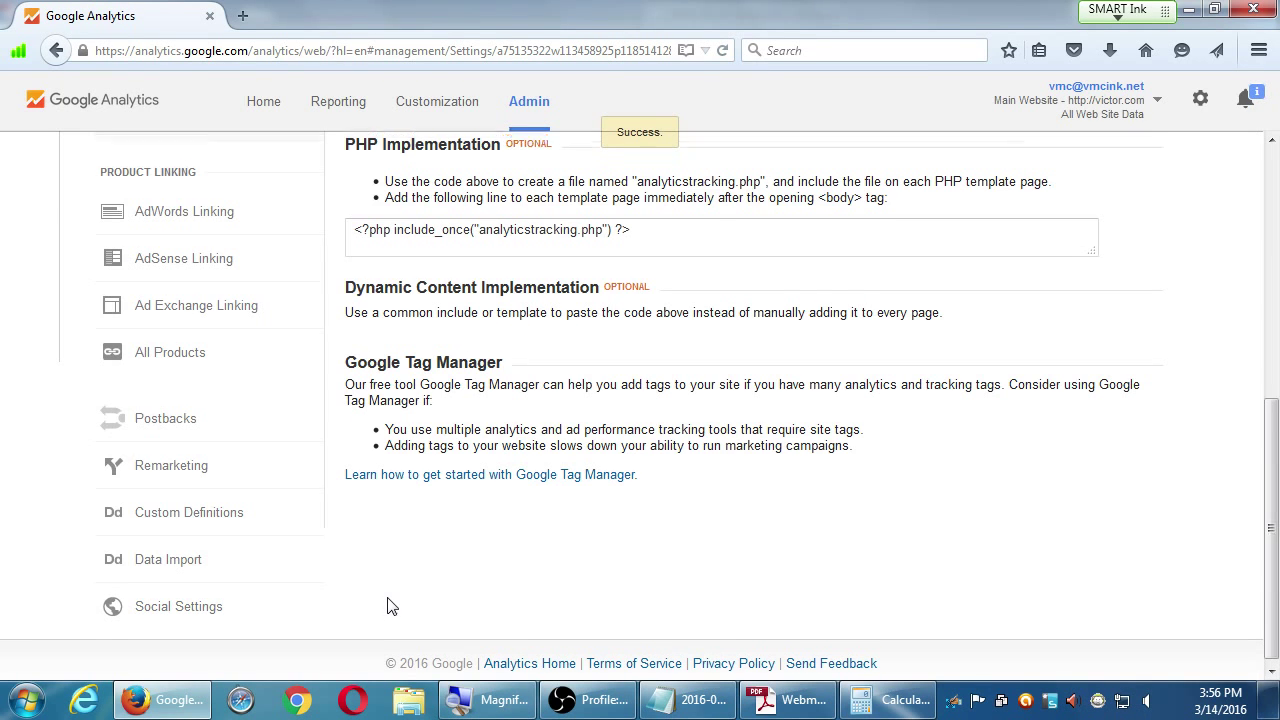
scroll(391, 606, up, 8)
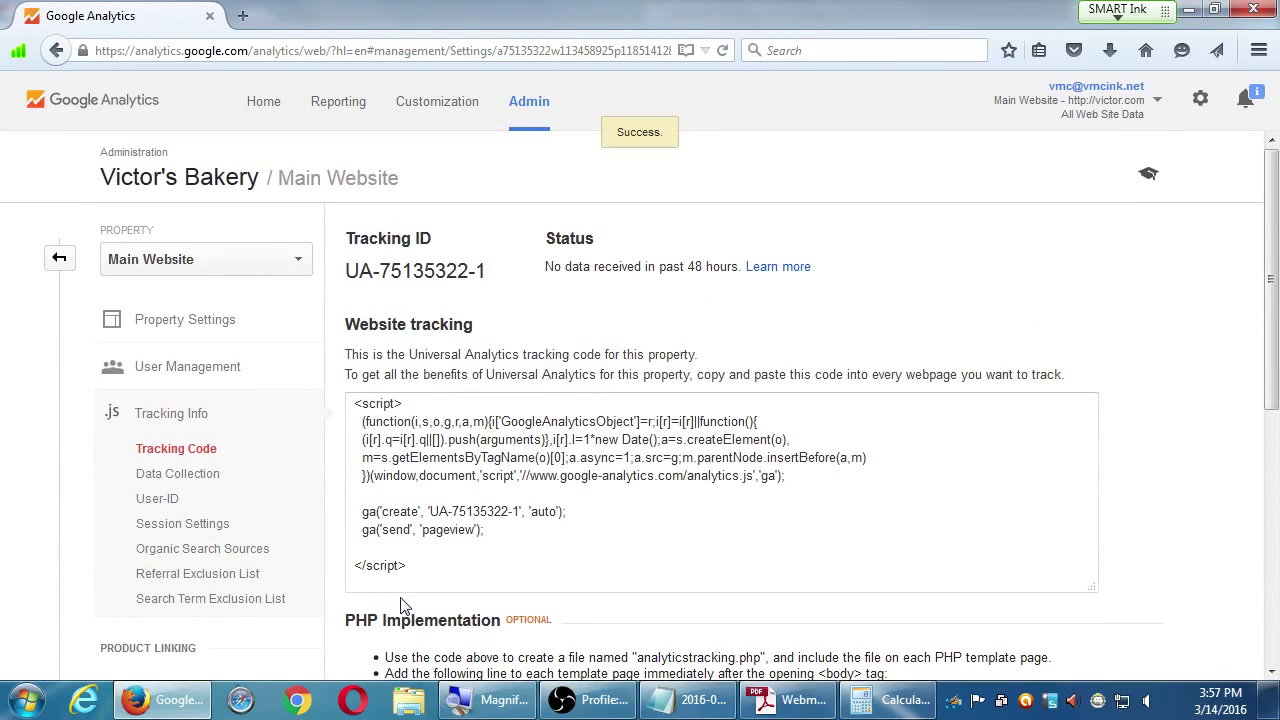
scroll(348, 300, down, 1)
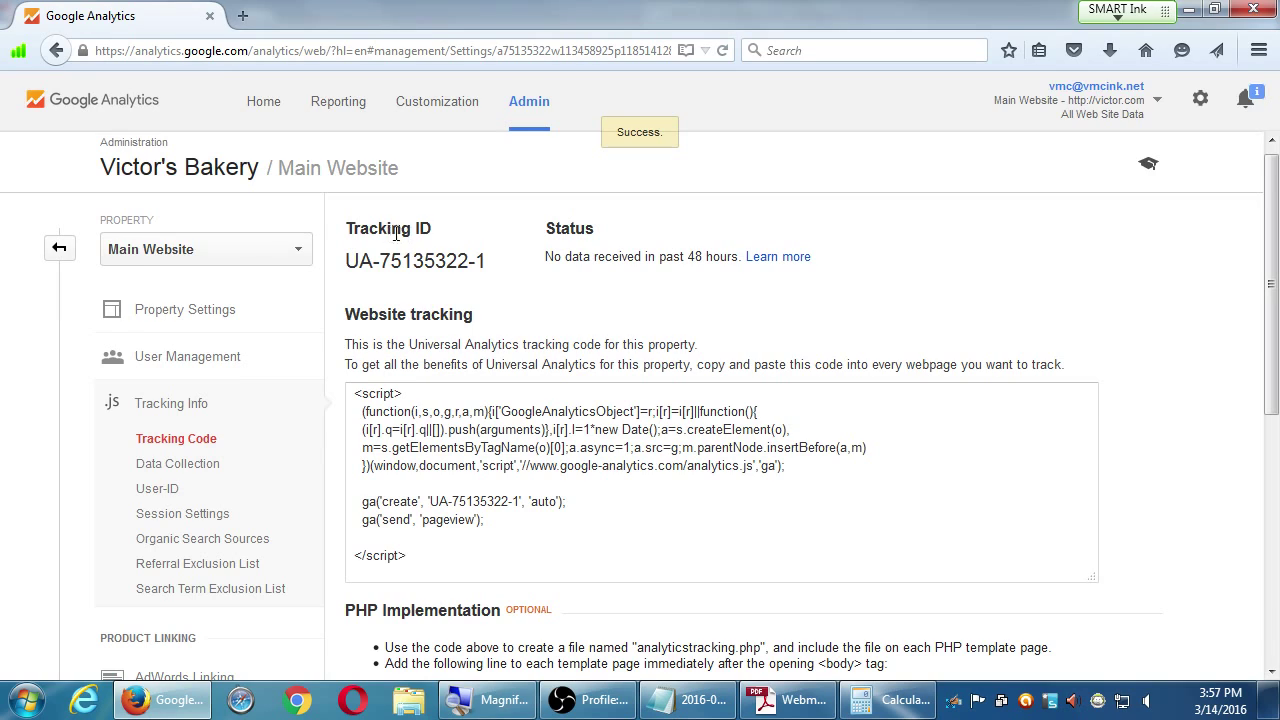
Examine the property's tracking ID and the website tracking code in the script box, highlighting the tracking ID
drag(396, 233, 440, 236)
click(450, 250)
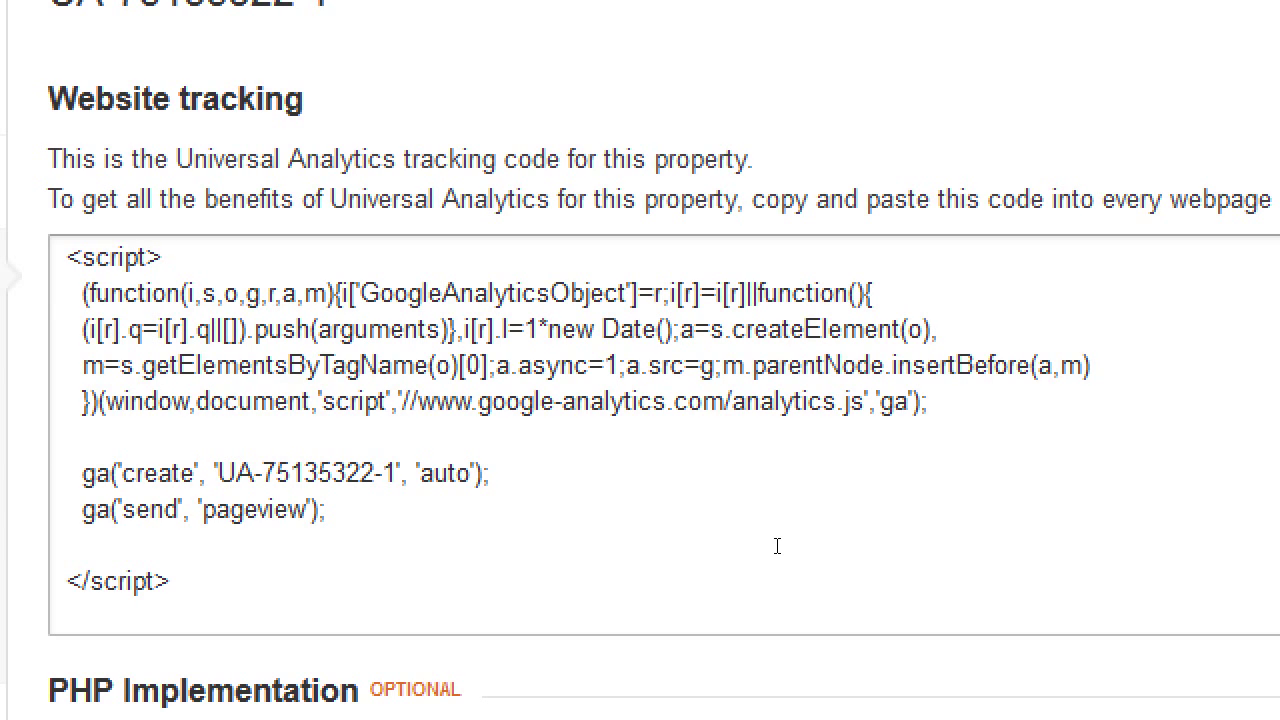
scroll(738, 627, up, 3)
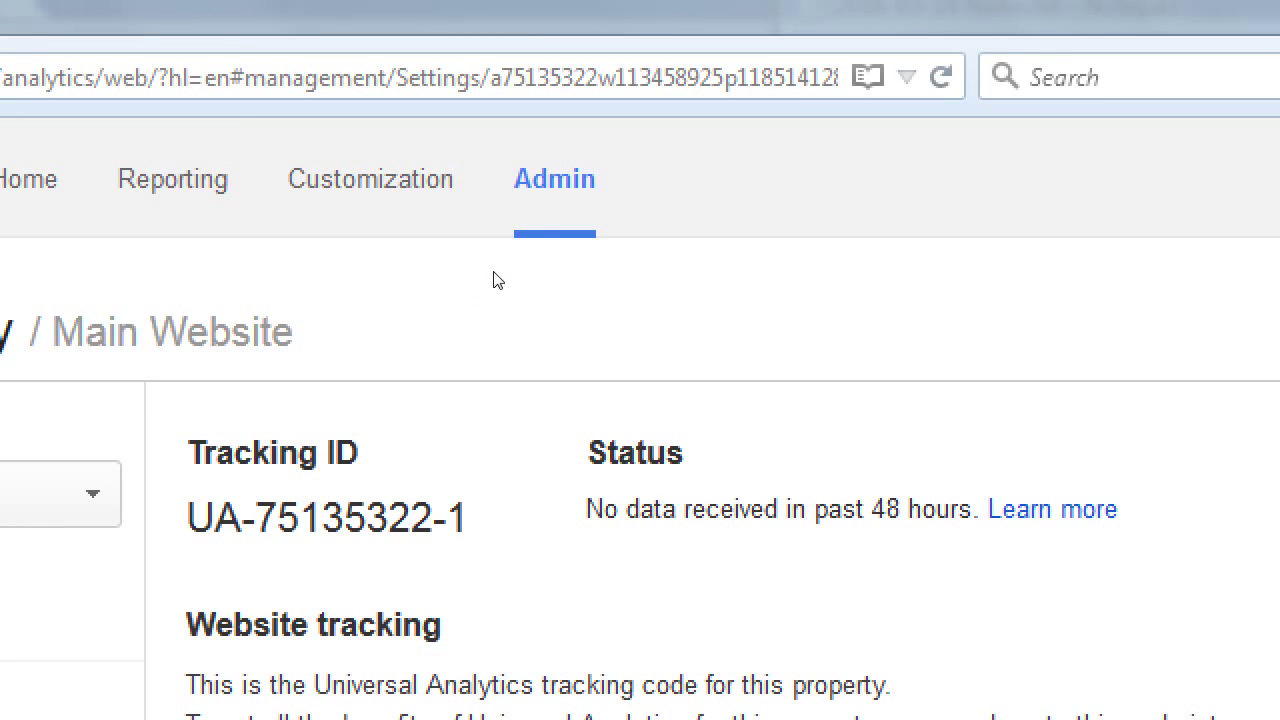
drag(423, 403, 322, 403)
drag(434, 279, 346, 271)
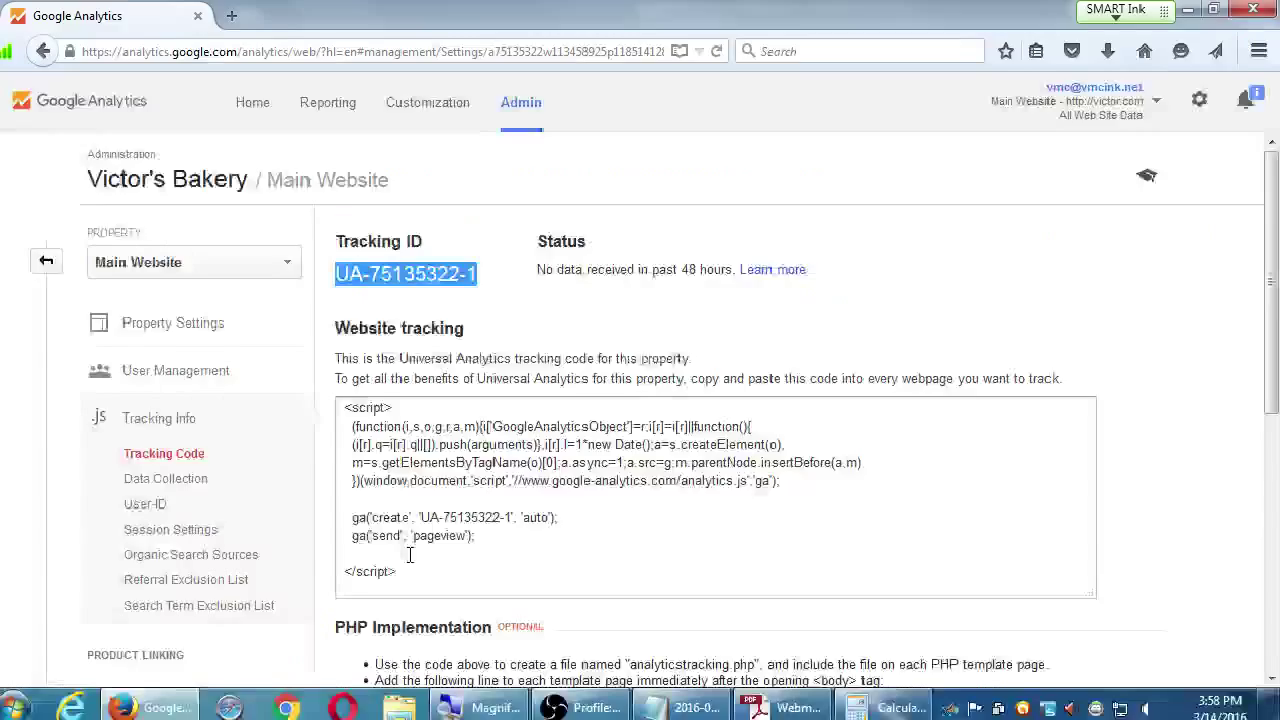
Review the PHP, dynamic content and Google Tag Manager options, and check the property's data-received status
scroll(1222, 226, down, 3)
scroll(872, 382, down, 2)
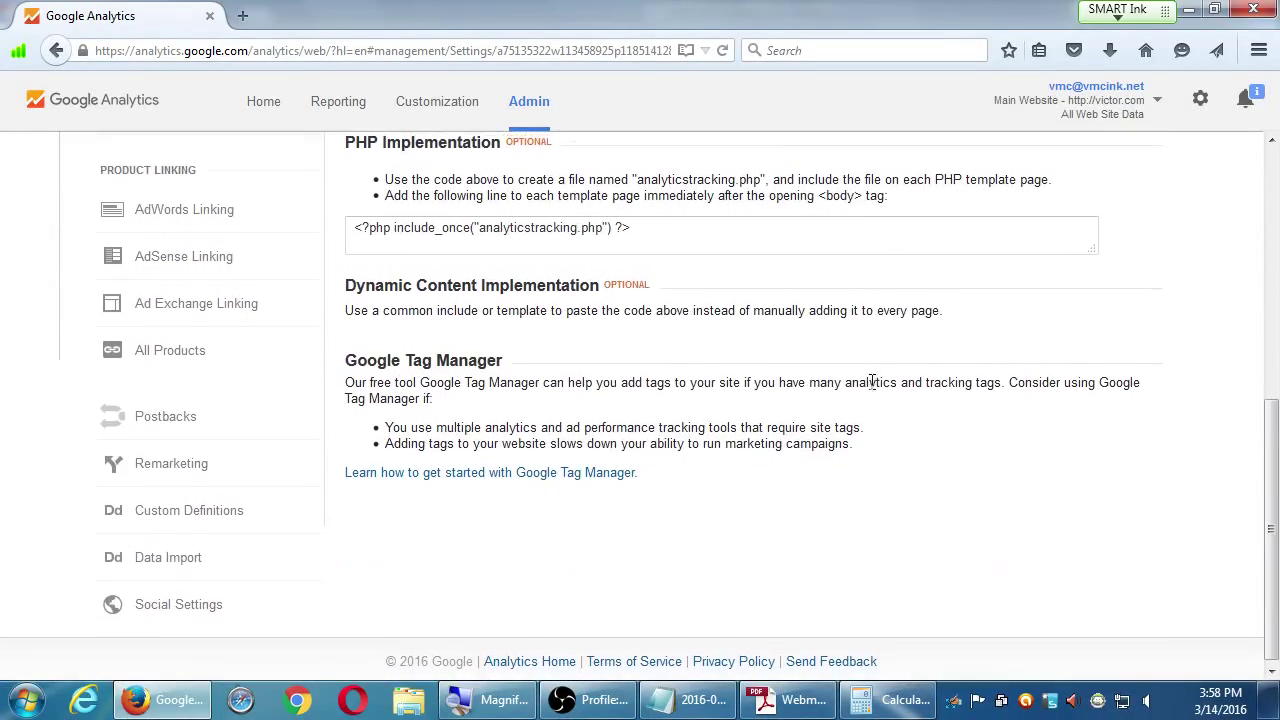
scroll(846, 380, up, 3)
scroll(830, 391, up, 3)
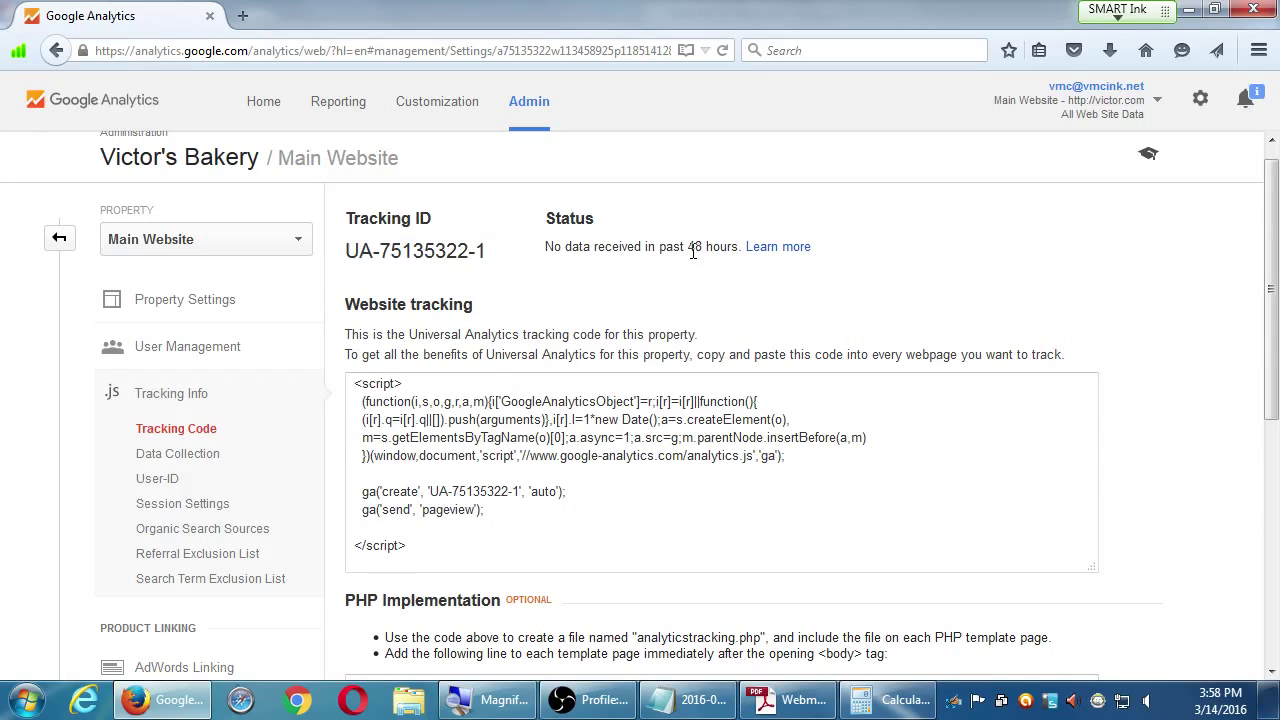
double_click(694, 248)
Clear the desktop by minimizing the browser and Adobe Reader and closing the 2016-03-14 Notes.txt file
click(1189, 9)
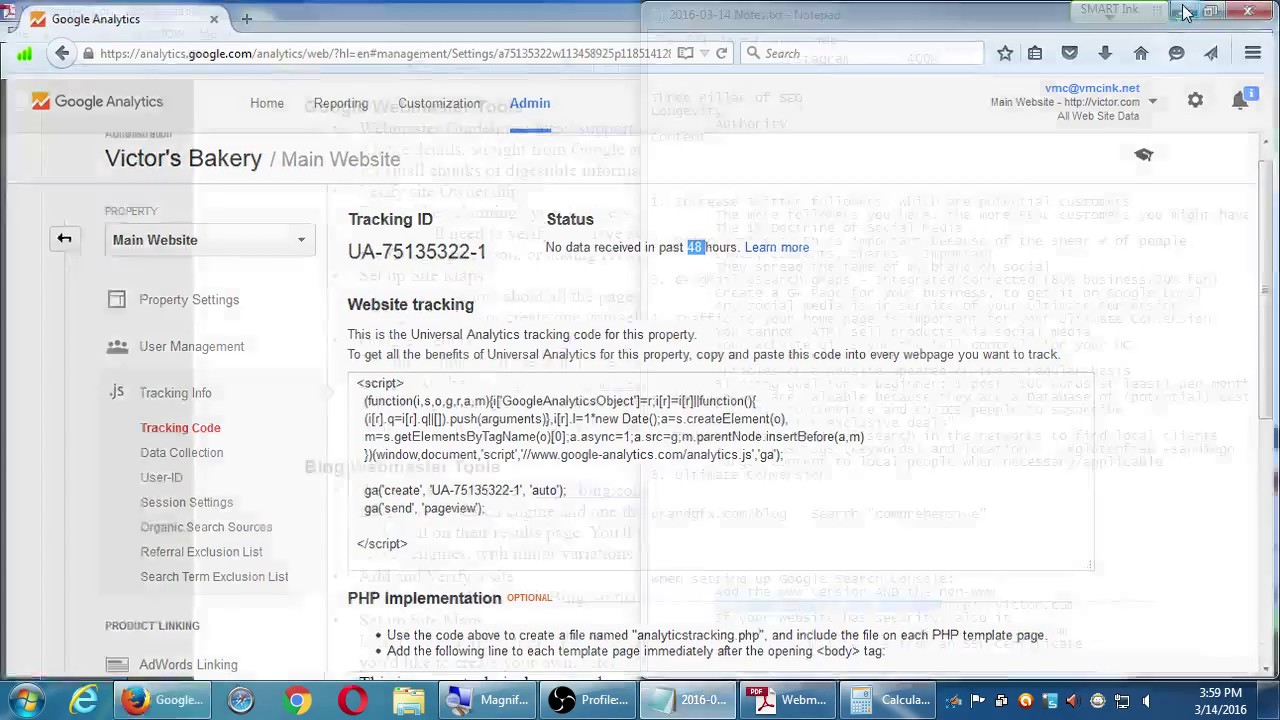
click(1249, 10)
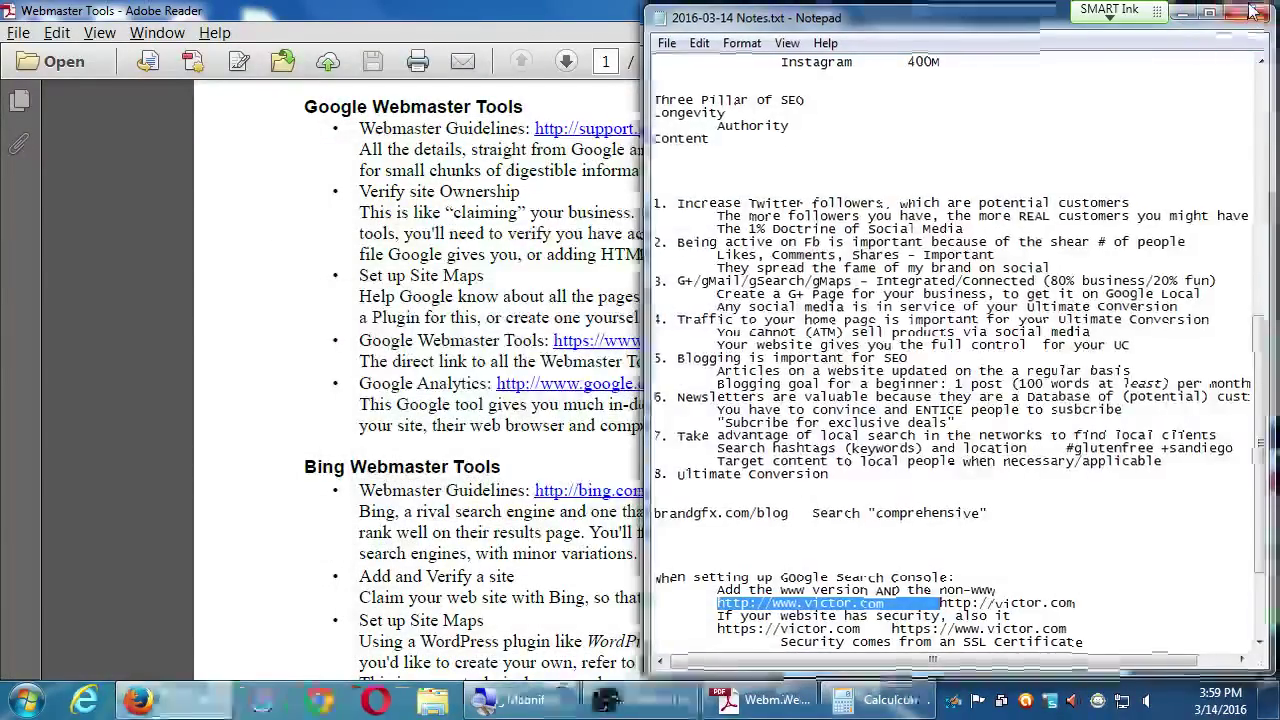
drag(1060, 49, 783, 339)
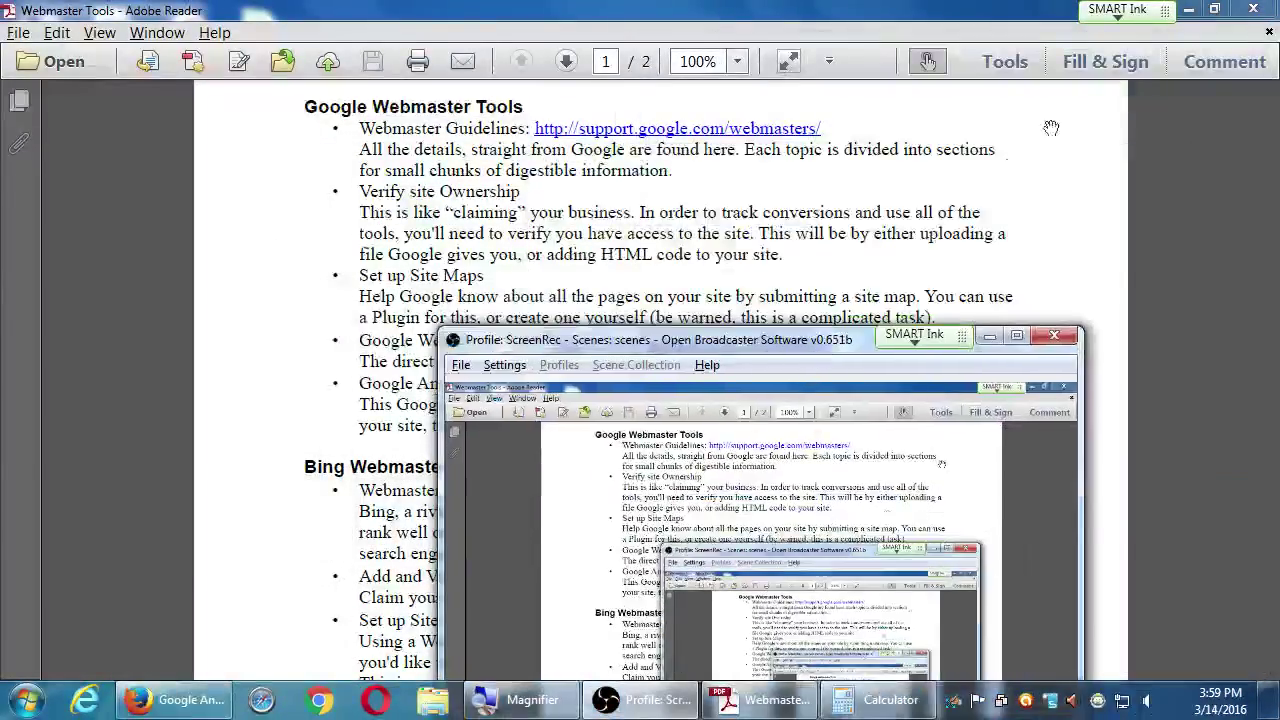
click(1189, 9)
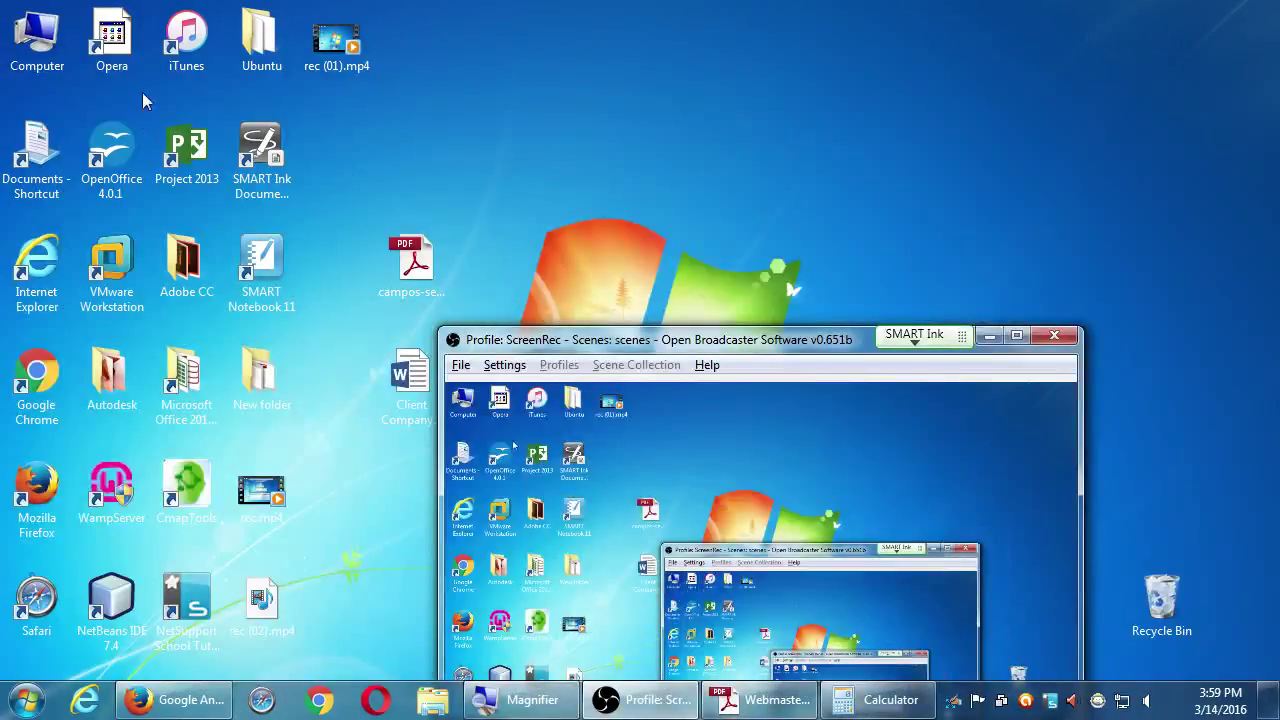
Open the instructor's SEO Monday folder on the classroom data (Z:) drive, and open a second Computer window beside it
double_click(50, 40)
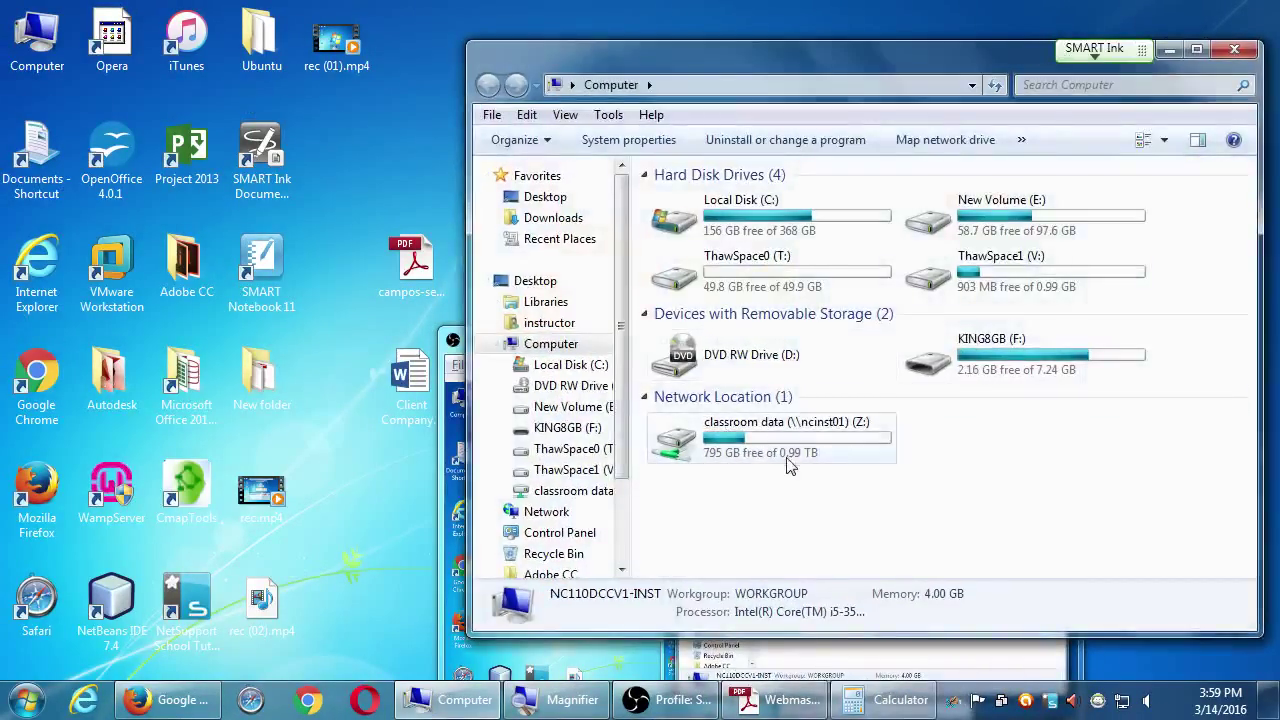
double_click(787, 448)
key(c)
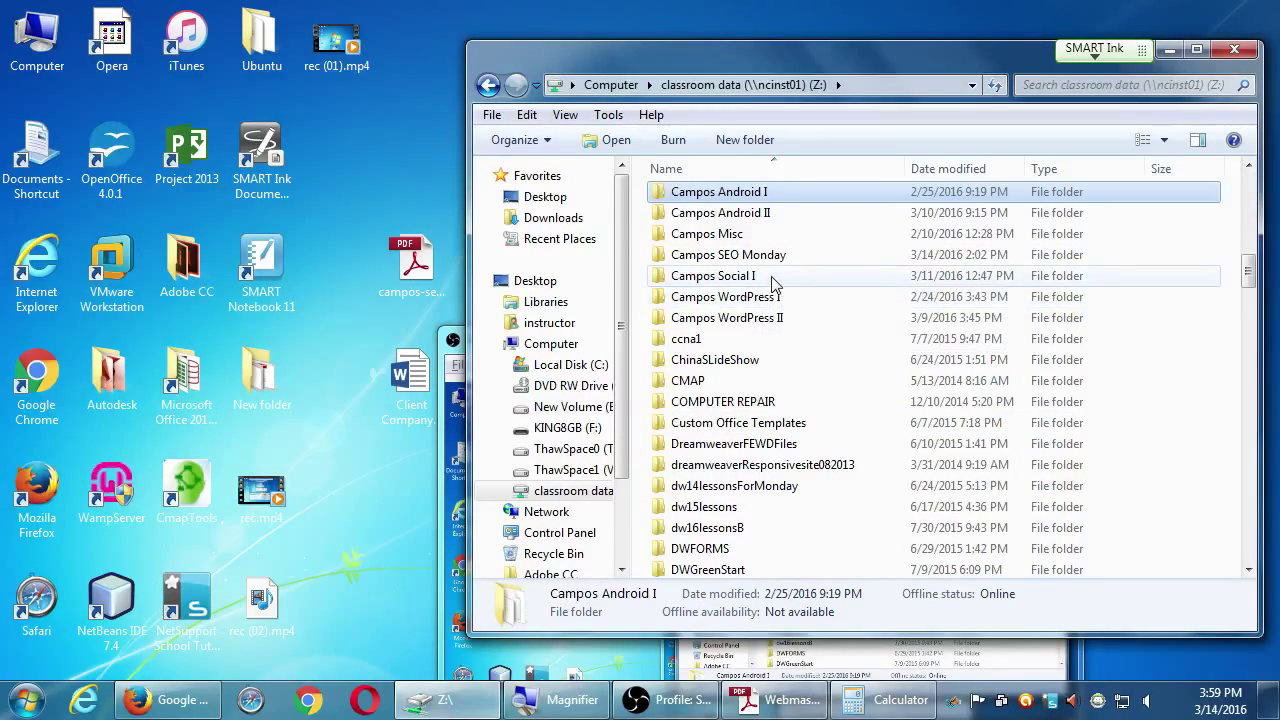
double_click(779, 262)
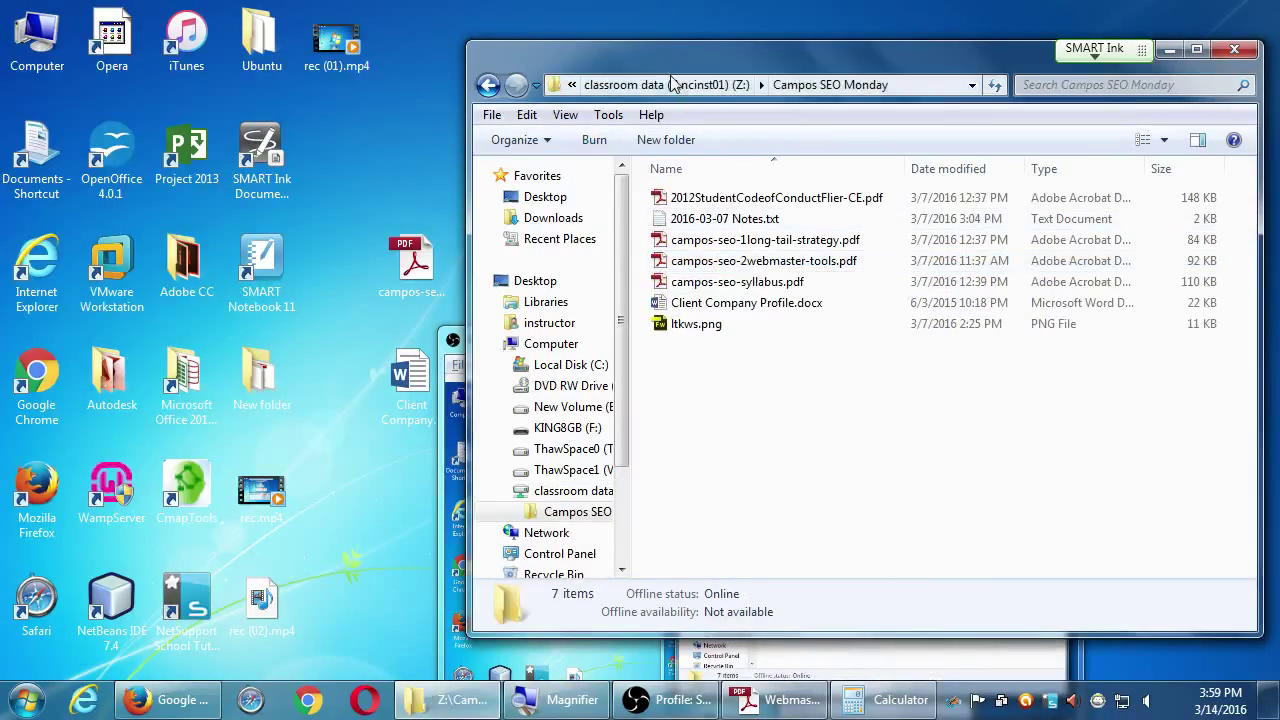
drag(665, 68, 786, 46)
double_click(41, 45)
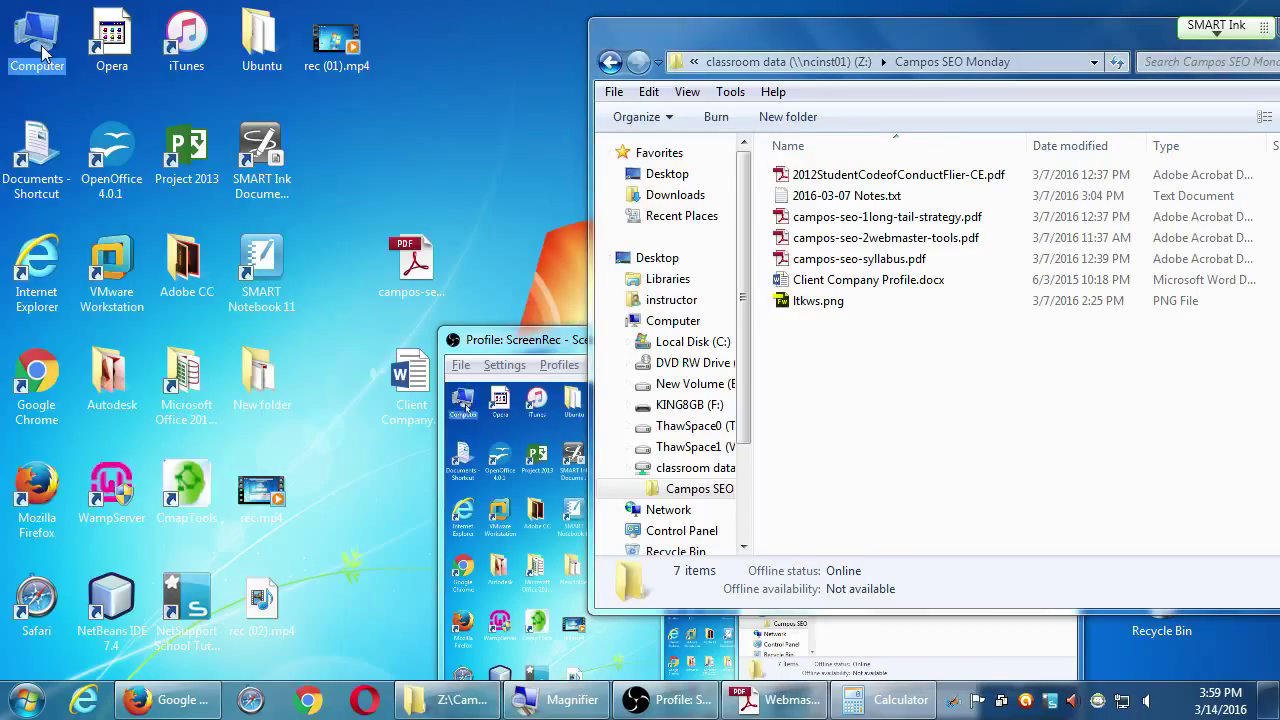
double_click(330, 400)
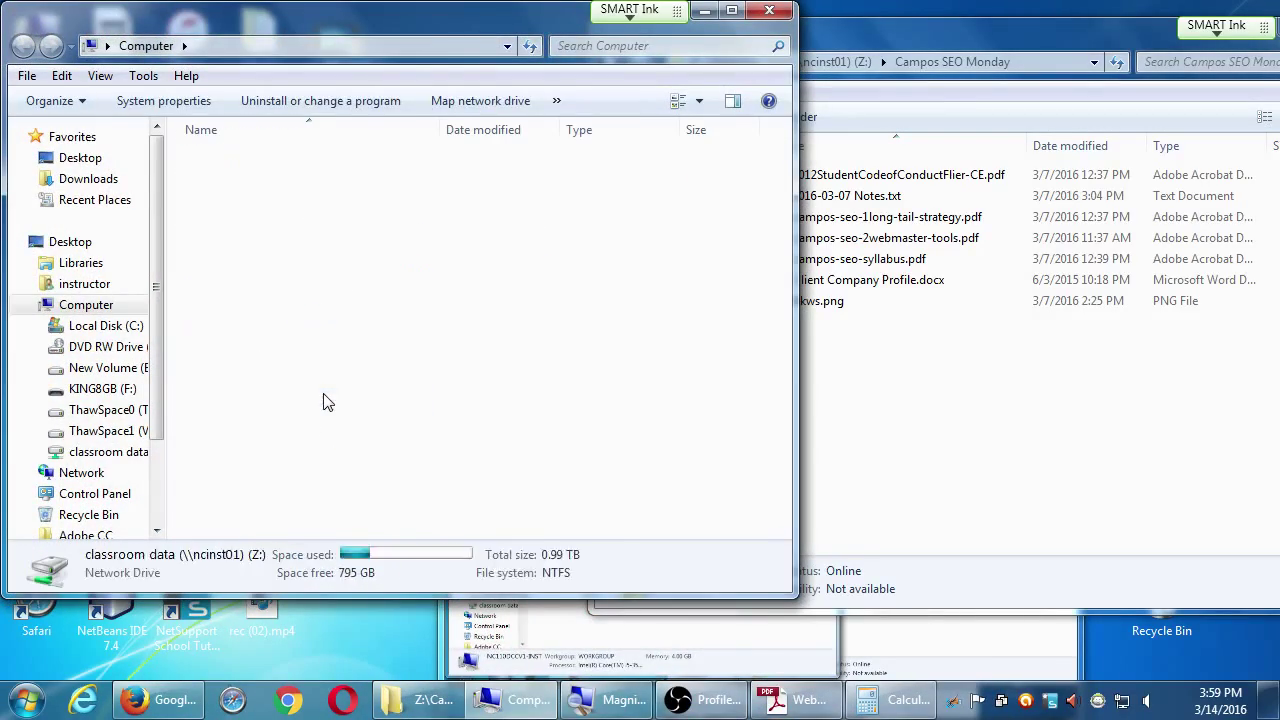
click(337, 327)
scroll(340, 335, down, 7)
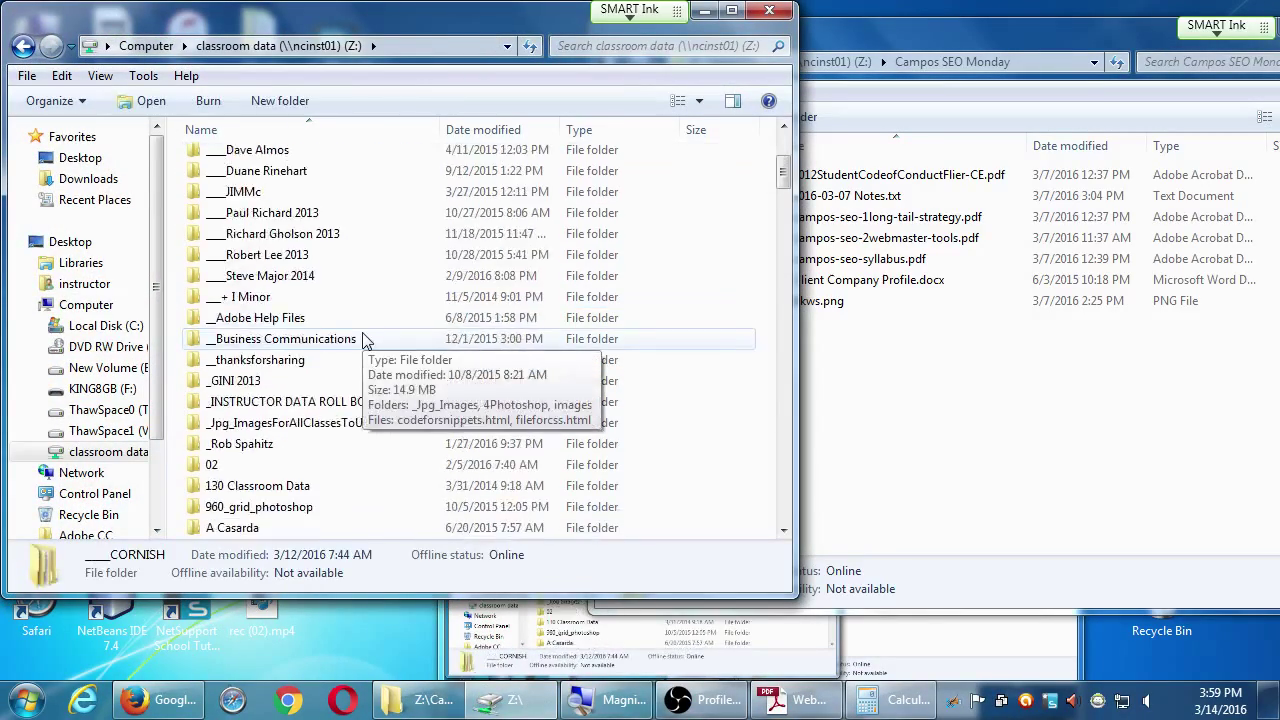
text(campos)
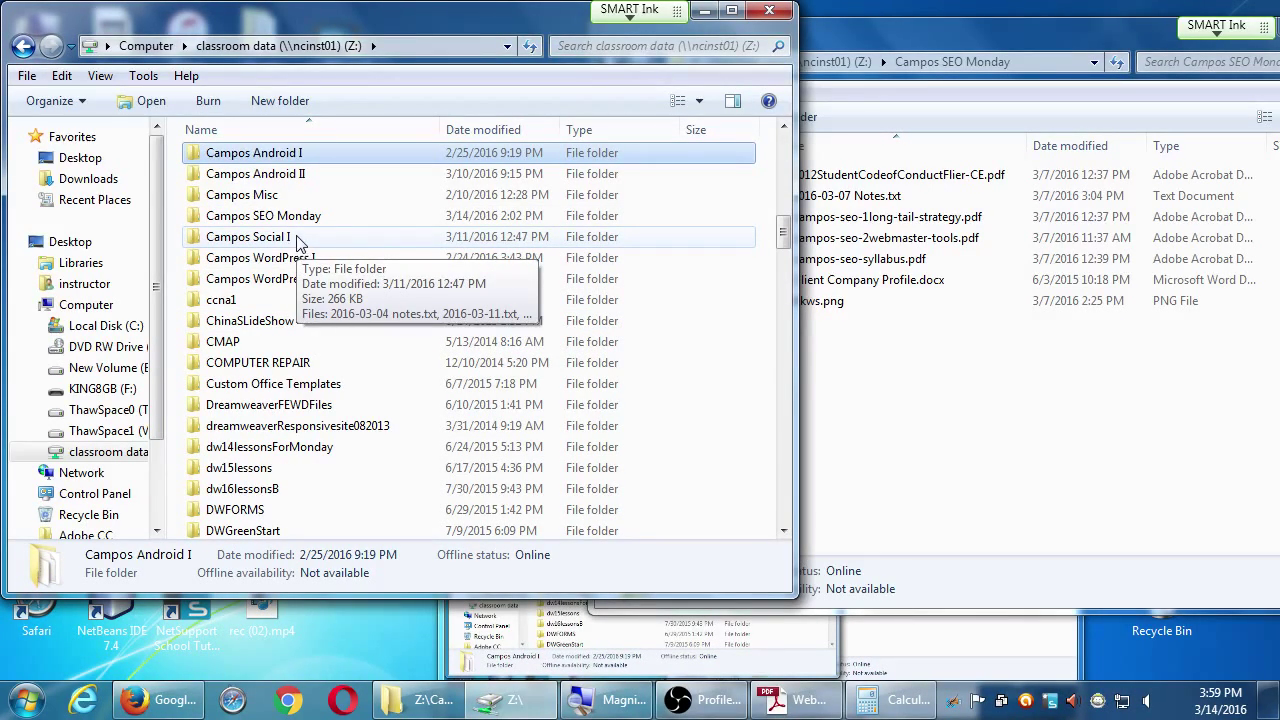
double_click(318, 216)
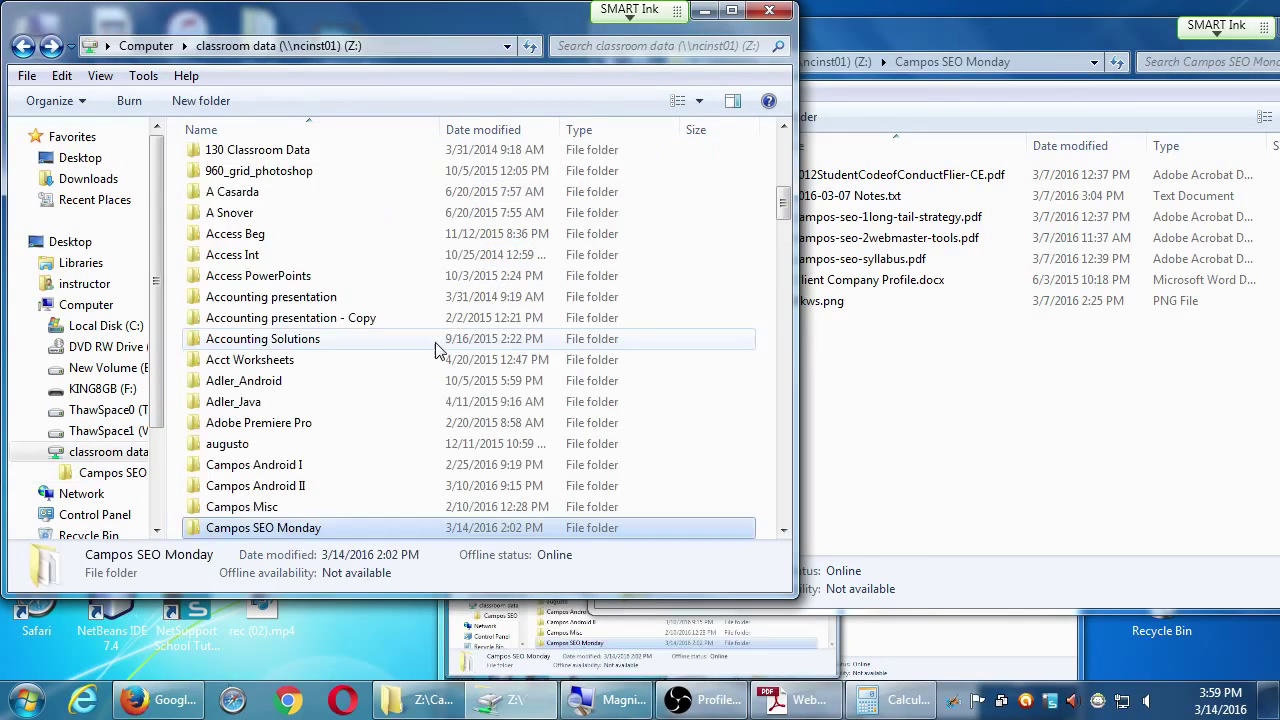
key(BackSpace)
key(BackSpace)
Copy 2016-03-14 Notes.txt from the 2016-03 4SEO (8948D) folder on KING8GB (F:) to the SEO Monday folder, and switch to Open Broadcaster Software
double_click(455, 333)
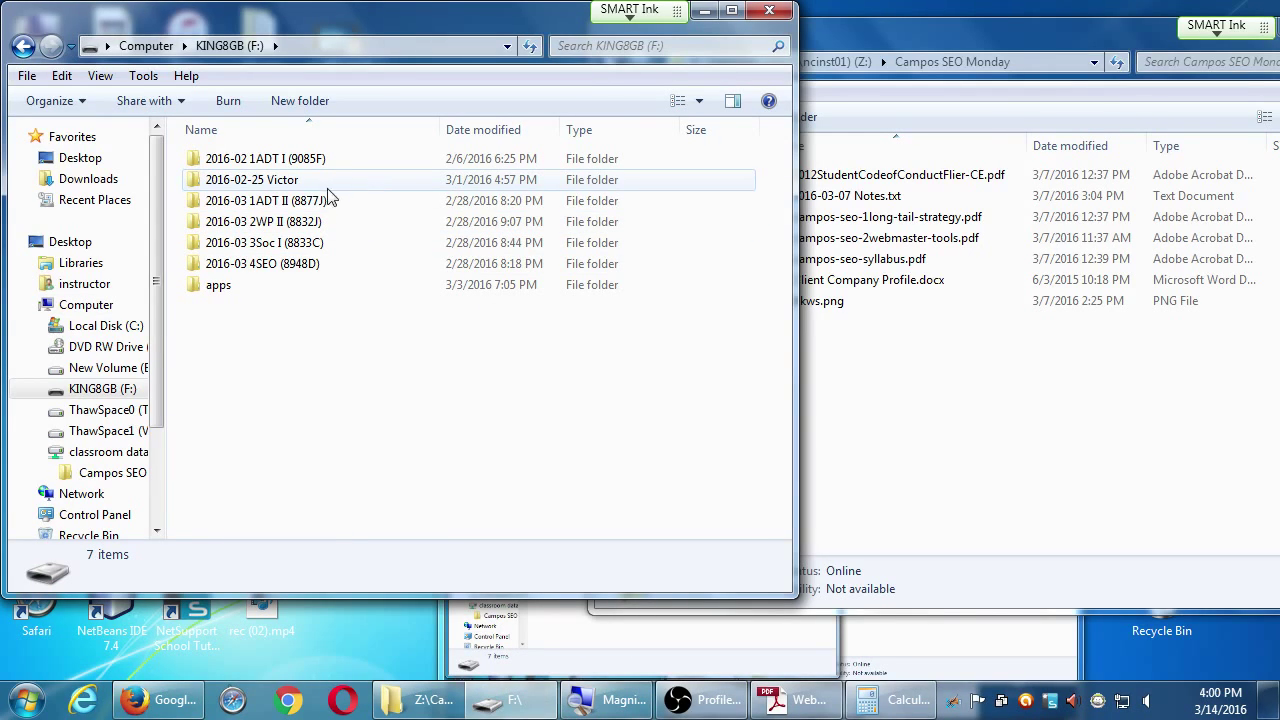
double_click(303, 264)
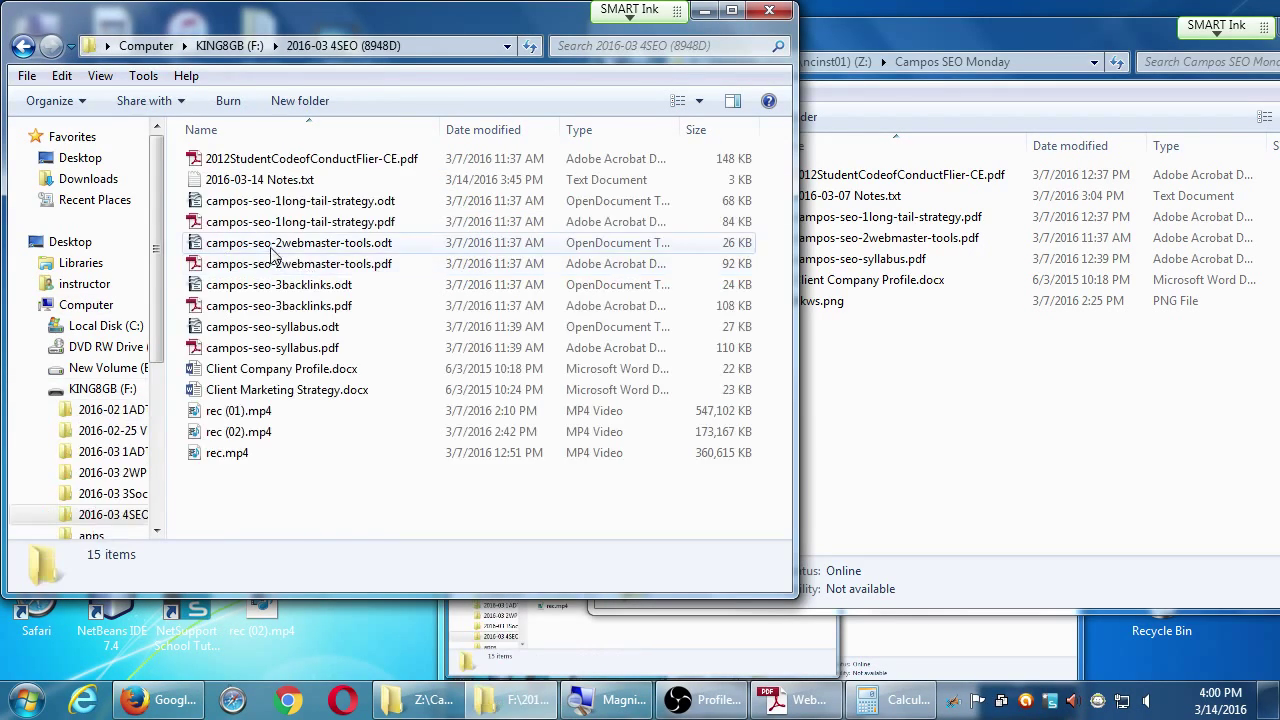
drag(258, 180, 820, 350)
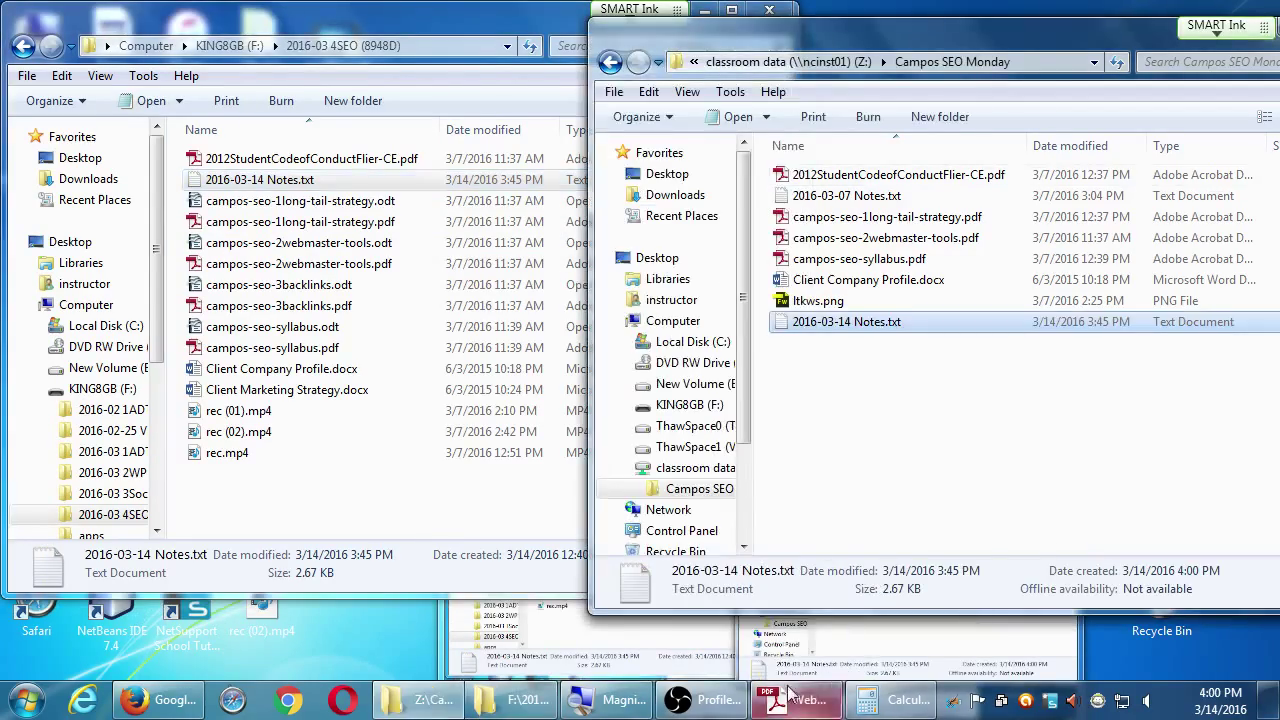
click(710, 699)
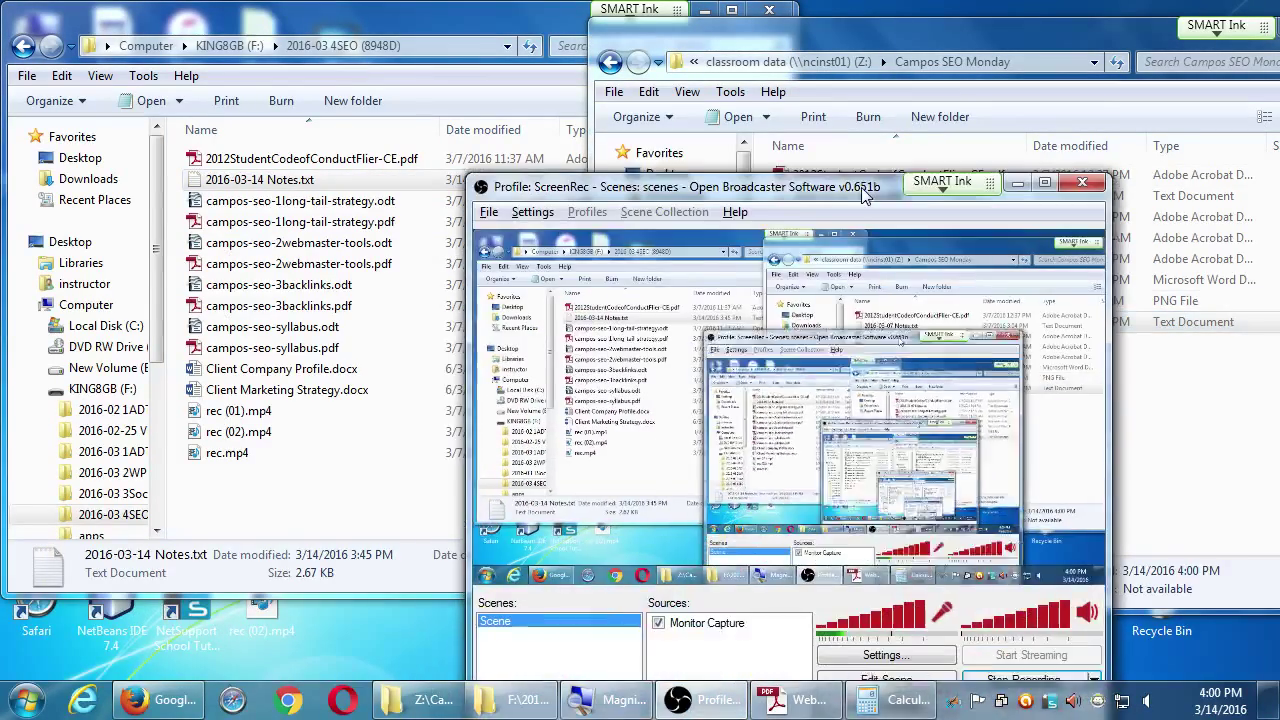